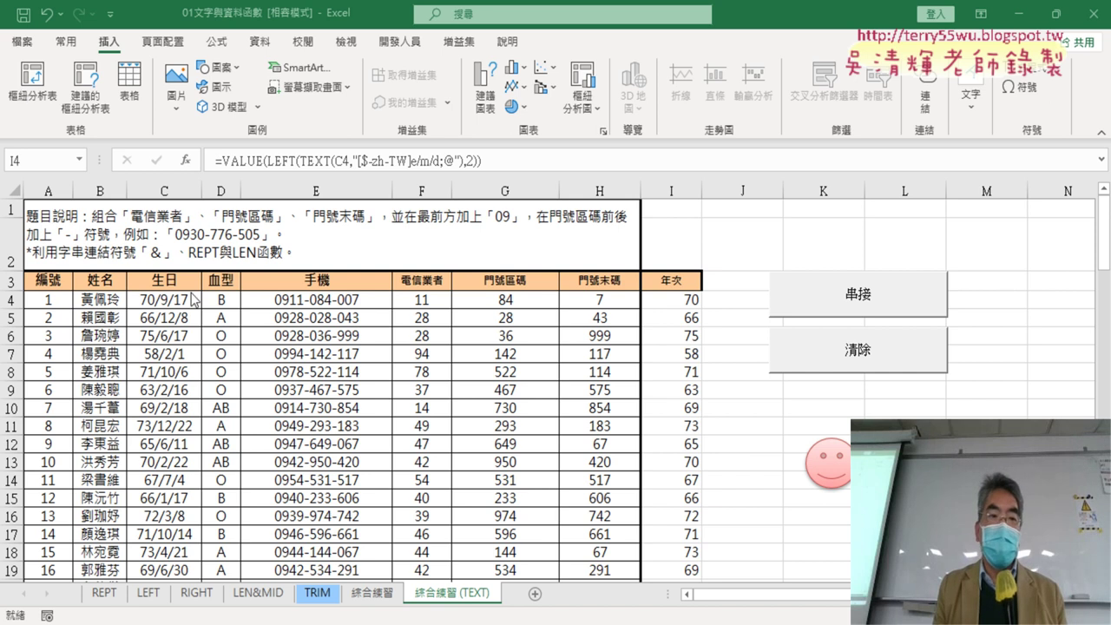
- Delete the two instruction rows above the table so the data starts at row 1
click(360, 340)
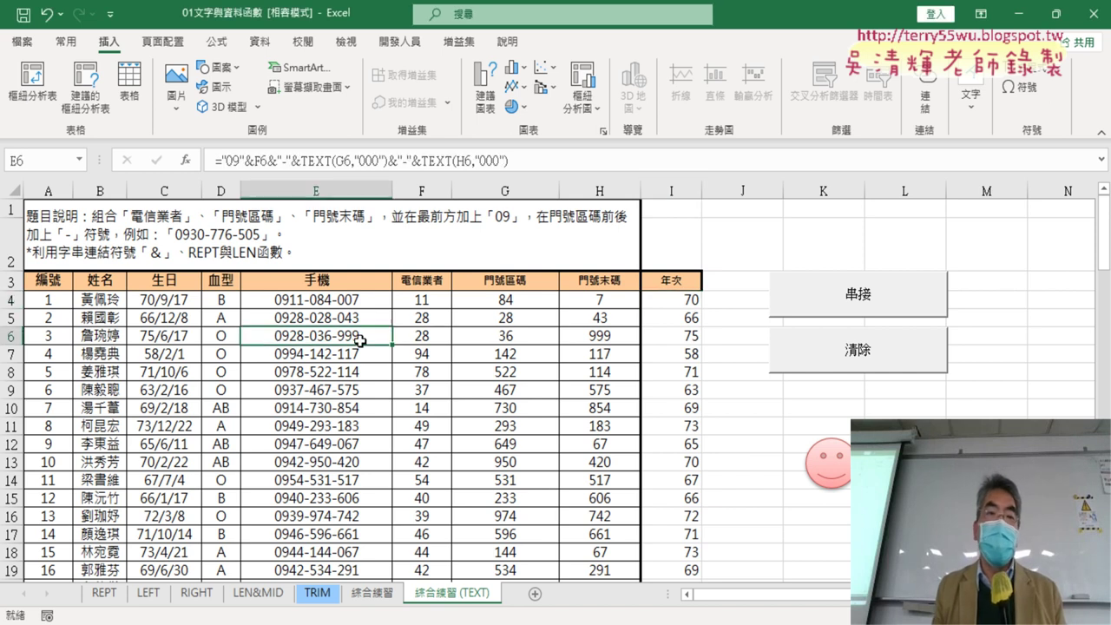
click(678, 186)
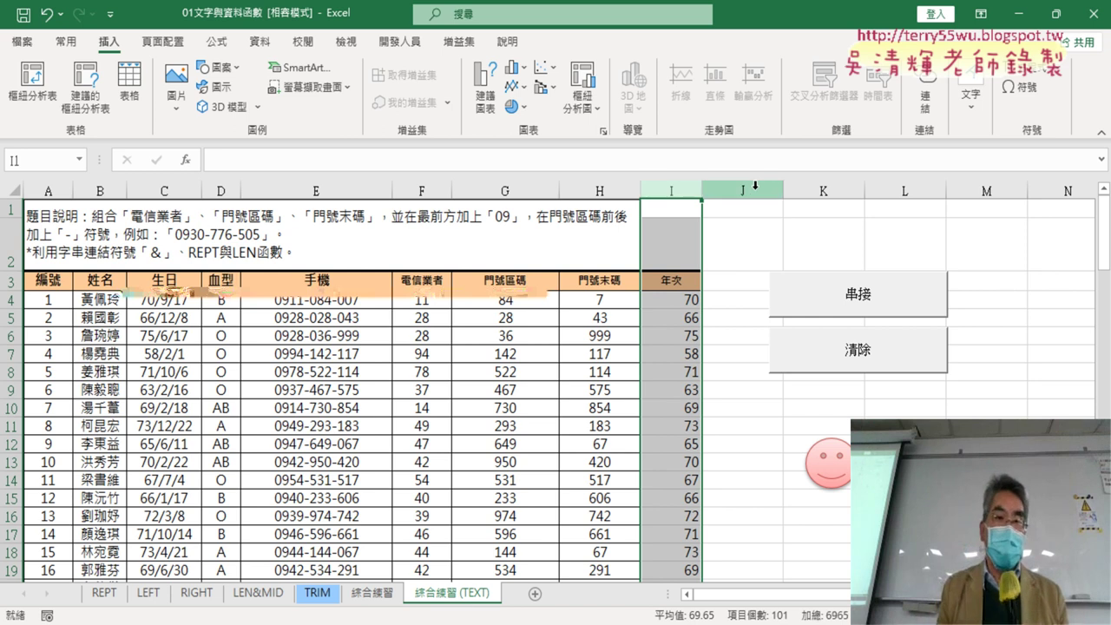
click(14, 208)
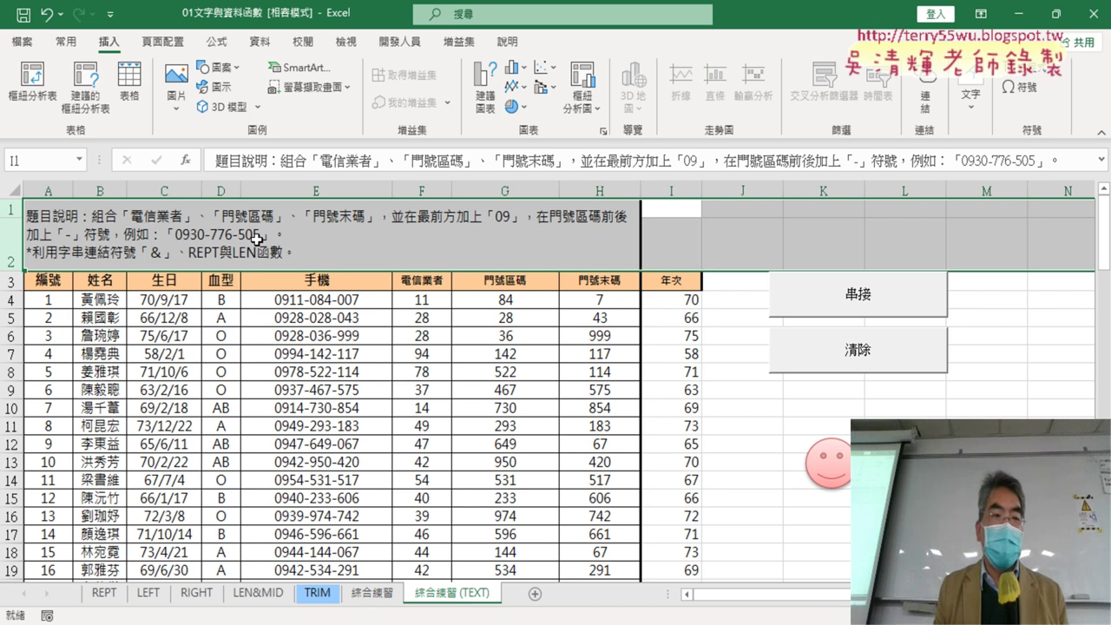
right_click(271, 238)
click(337, 401)
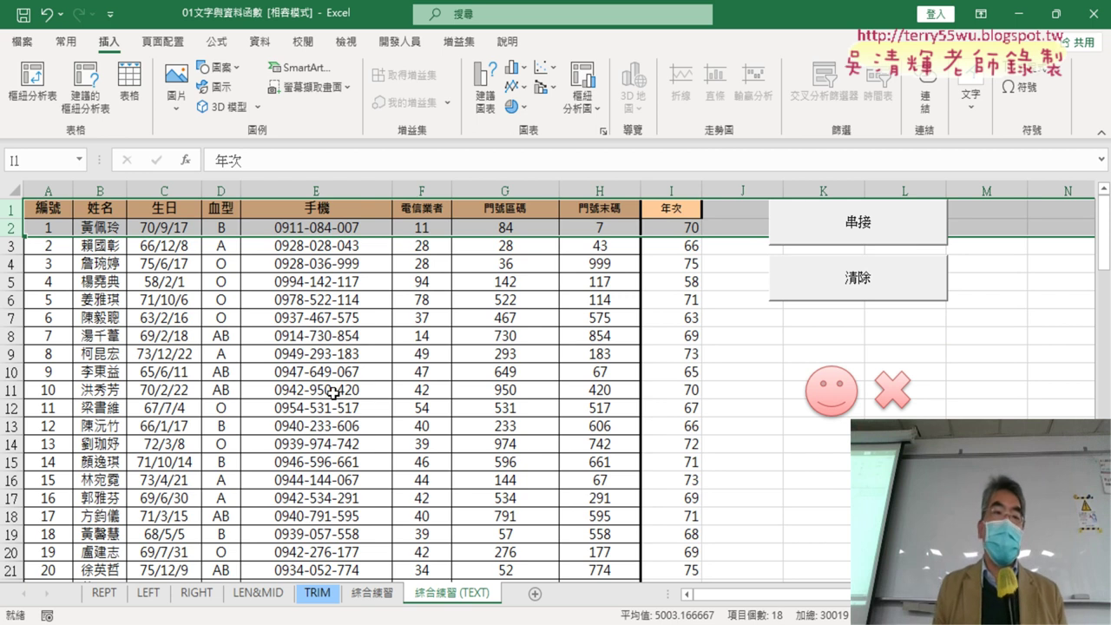
- Insert a PivotTable of range A1:I101 on a new worksheet
click(342, 318)
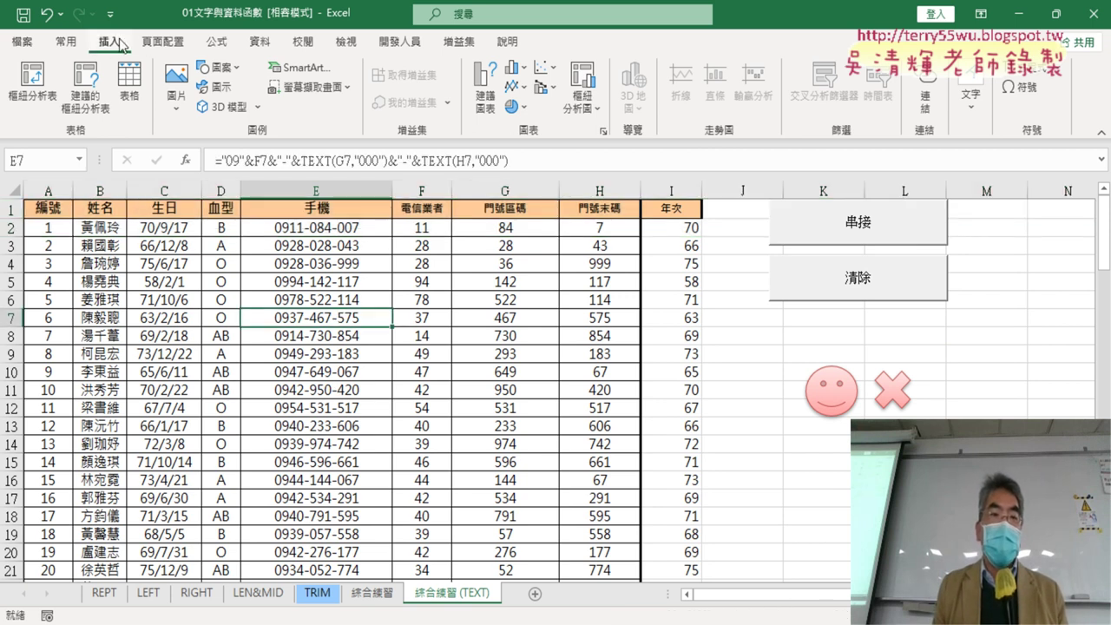
click(41, 89)
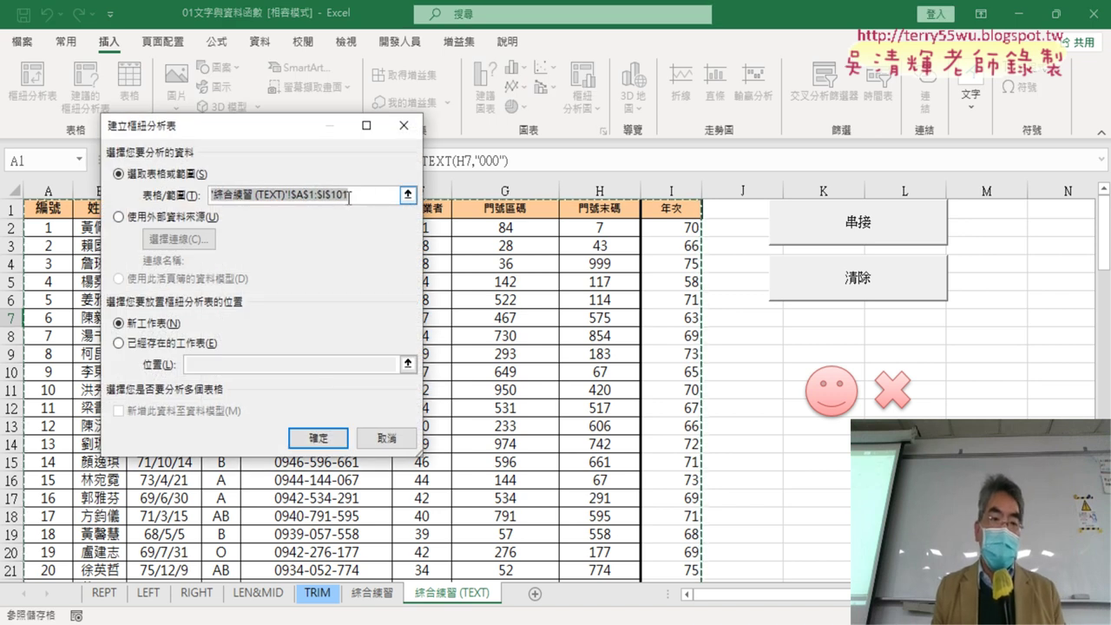
click(327, 439)
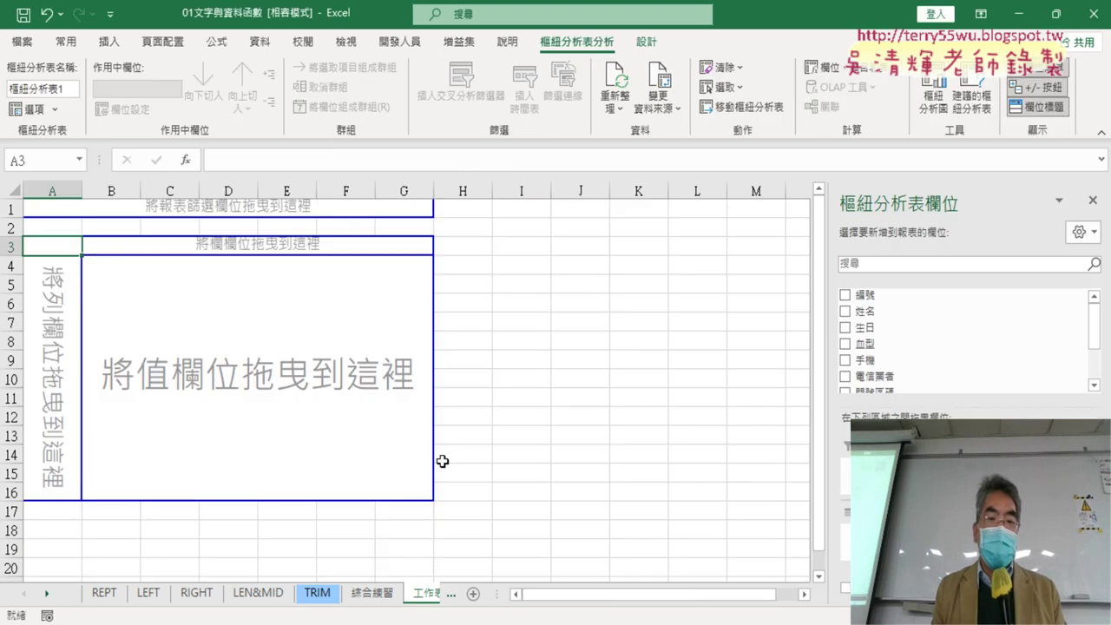
- Put 年次 in the PivotTable Rows and Values areas, adding a 加總 - 年次 column
drag(499, 593, 628, 593)
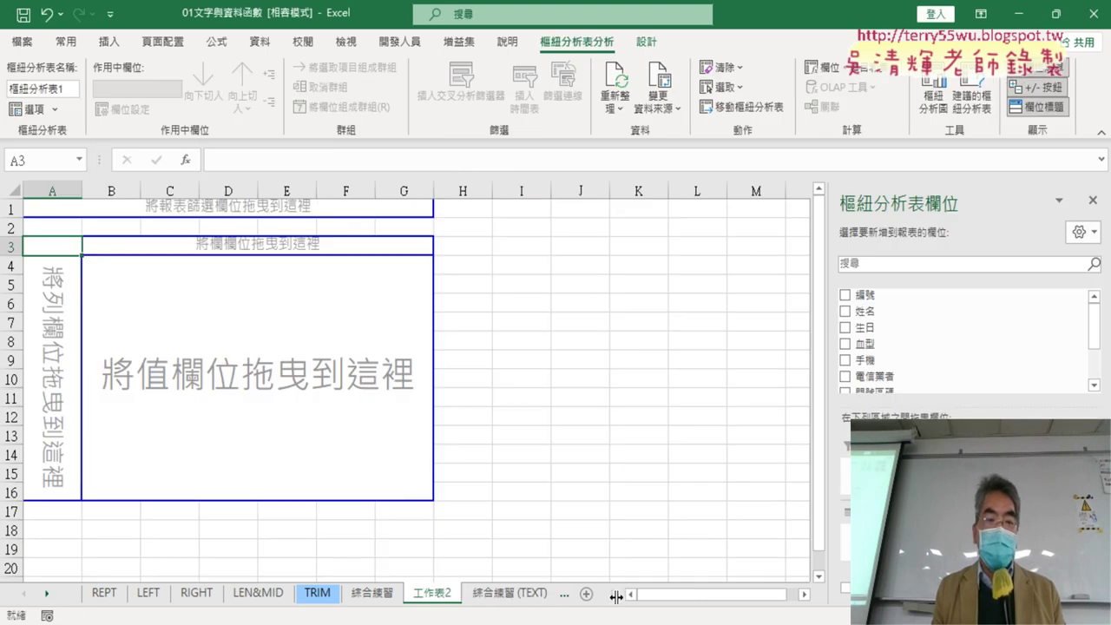
click(510, 593)
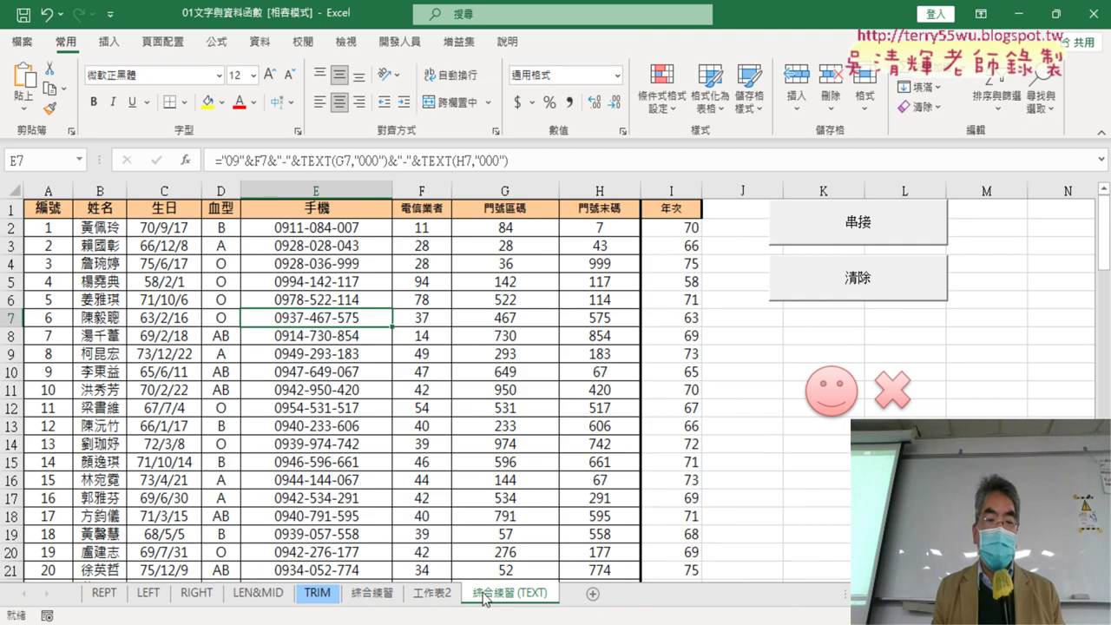
click(441, 590)
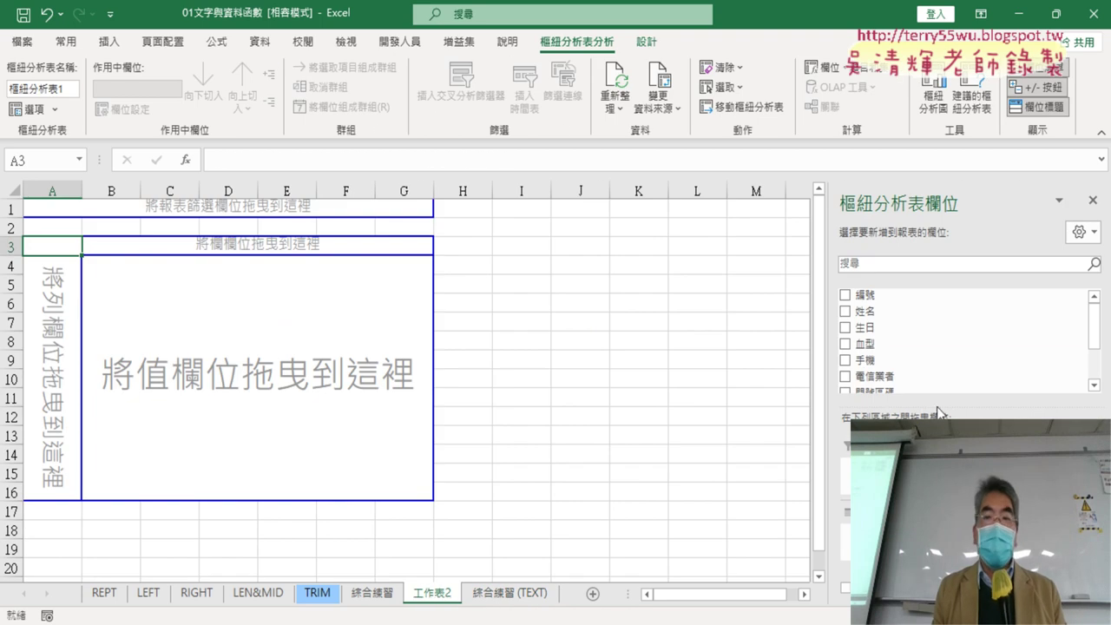
drag(1093, 322, 1095, 372)
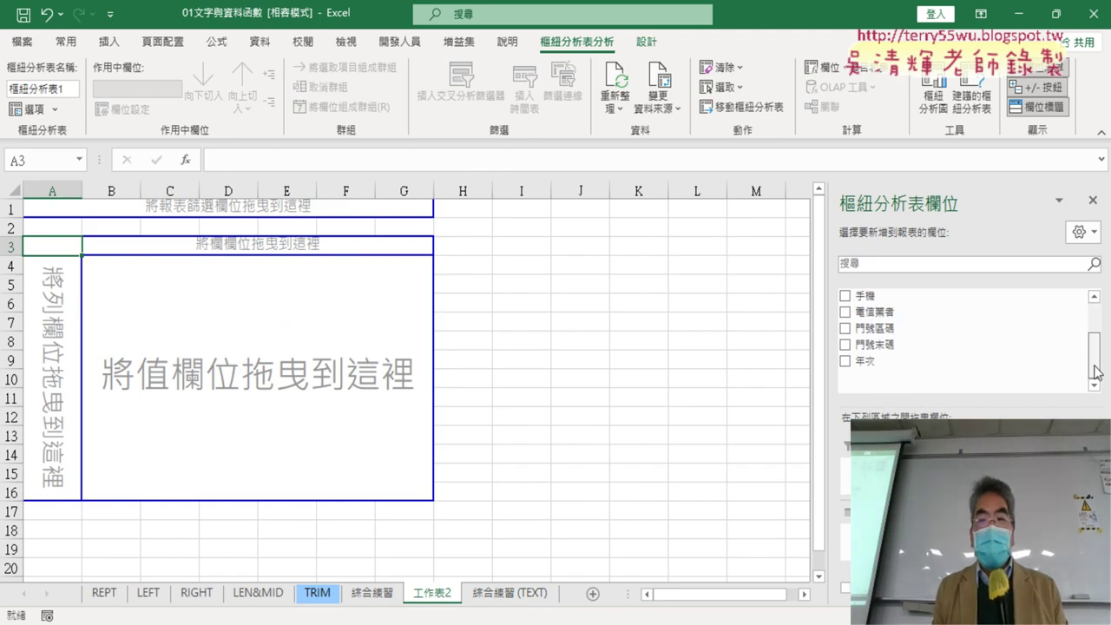
scroll(1095, 371, up, 1)
scroll(1095, 372, down, 1)
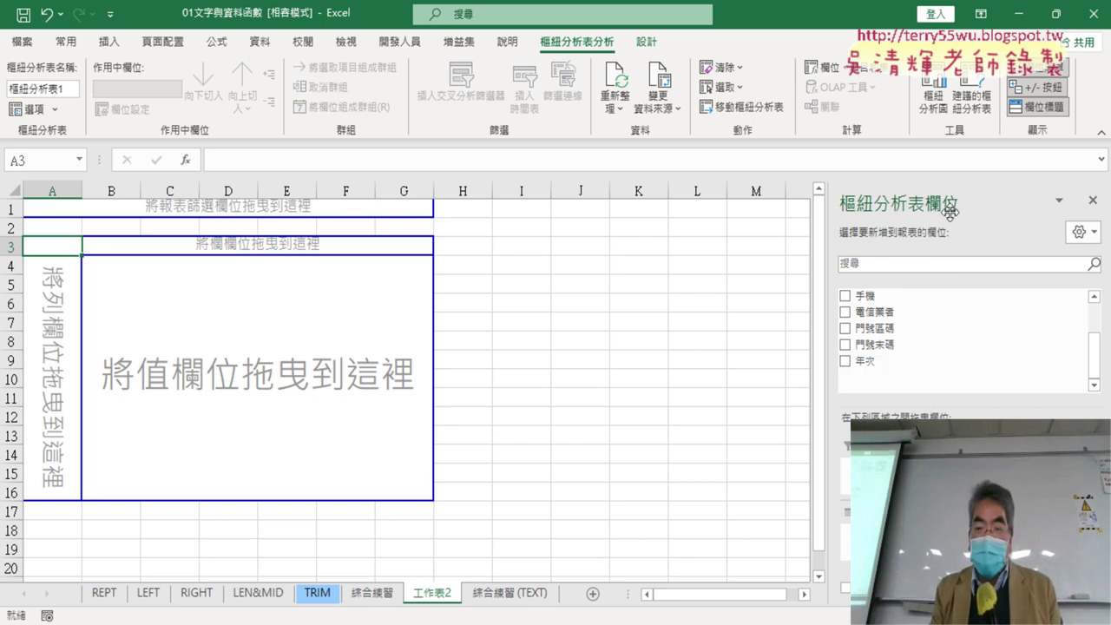
drag(868, 362, 894, 539)
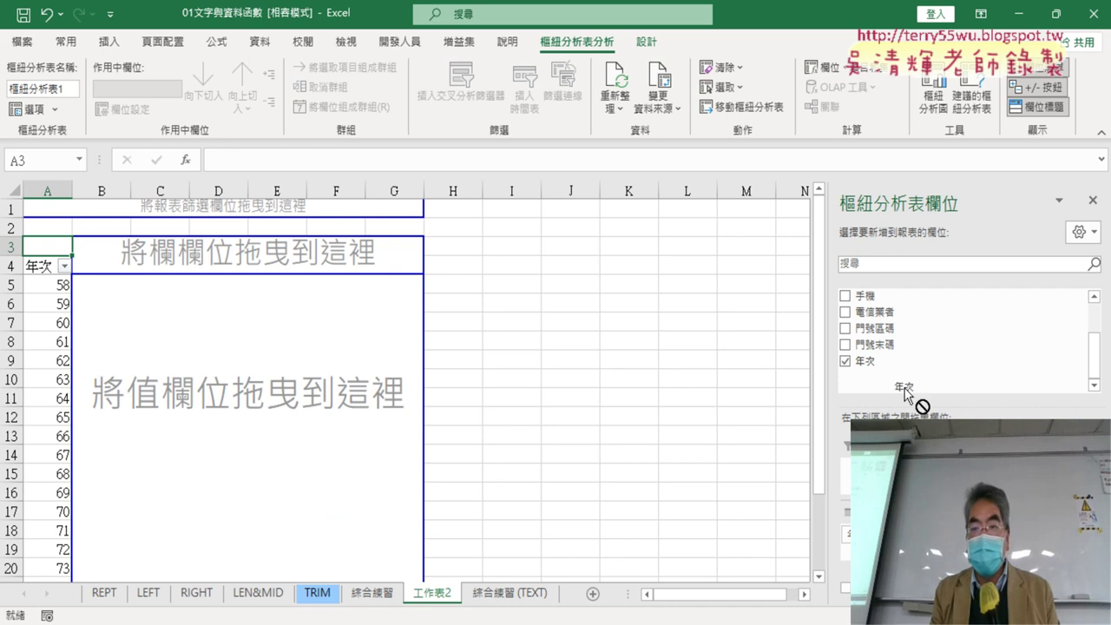
drag(864, 360, 1033, 556)
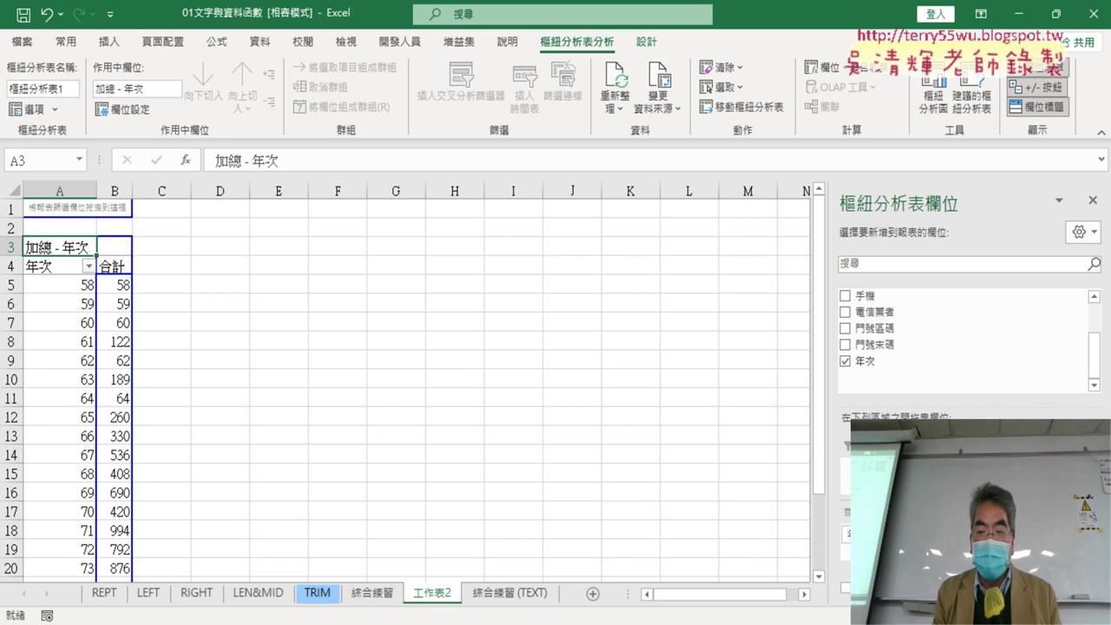
- Summarise the 年次 value field by Count, showing 計數 - 年次 per year
click(1042, 533)
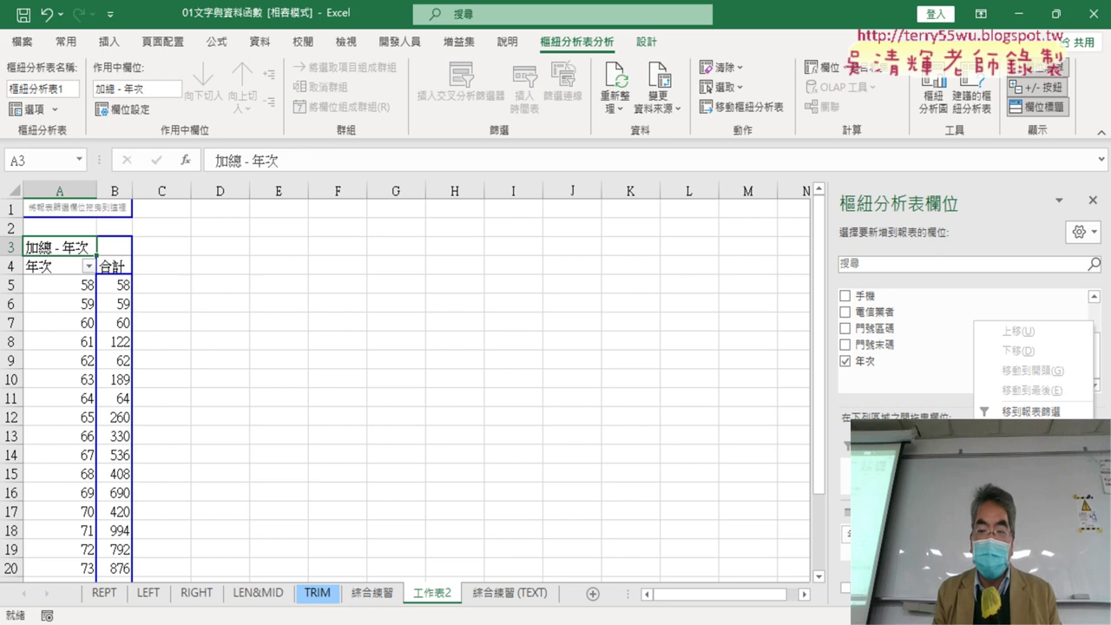
click(1033, 517)
click(156, 319)
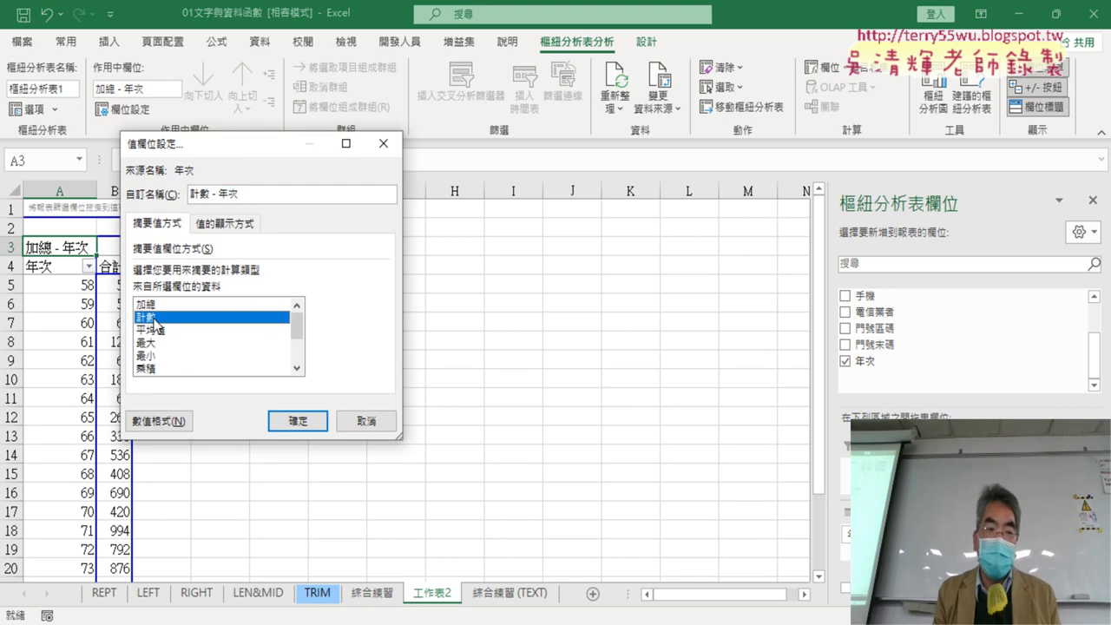
drag(241, 145, 443, 126)
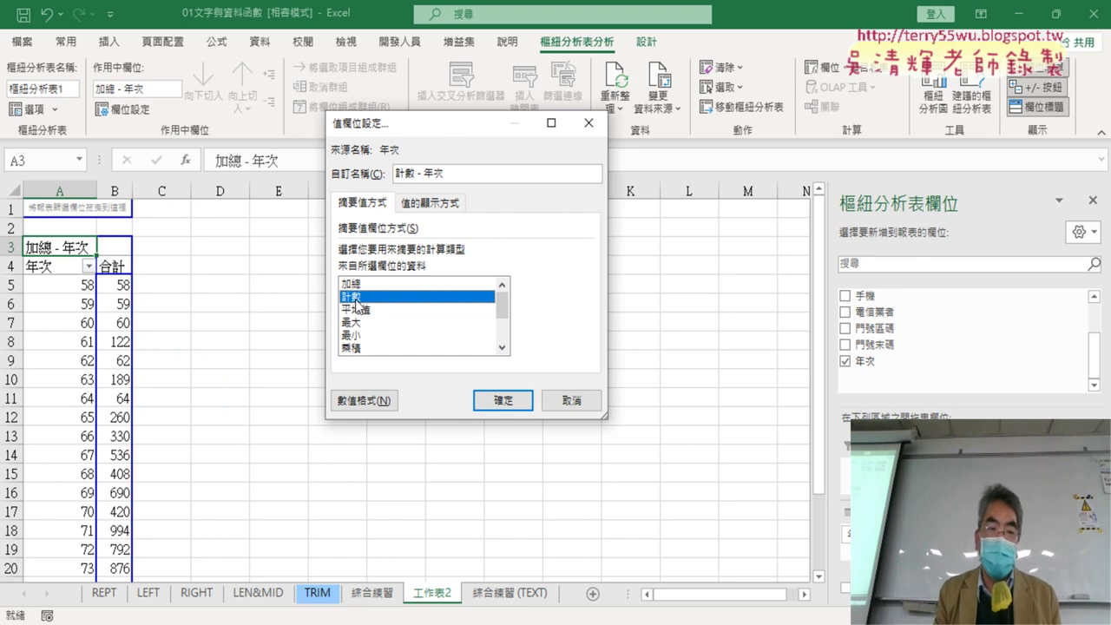
click(515, 402)
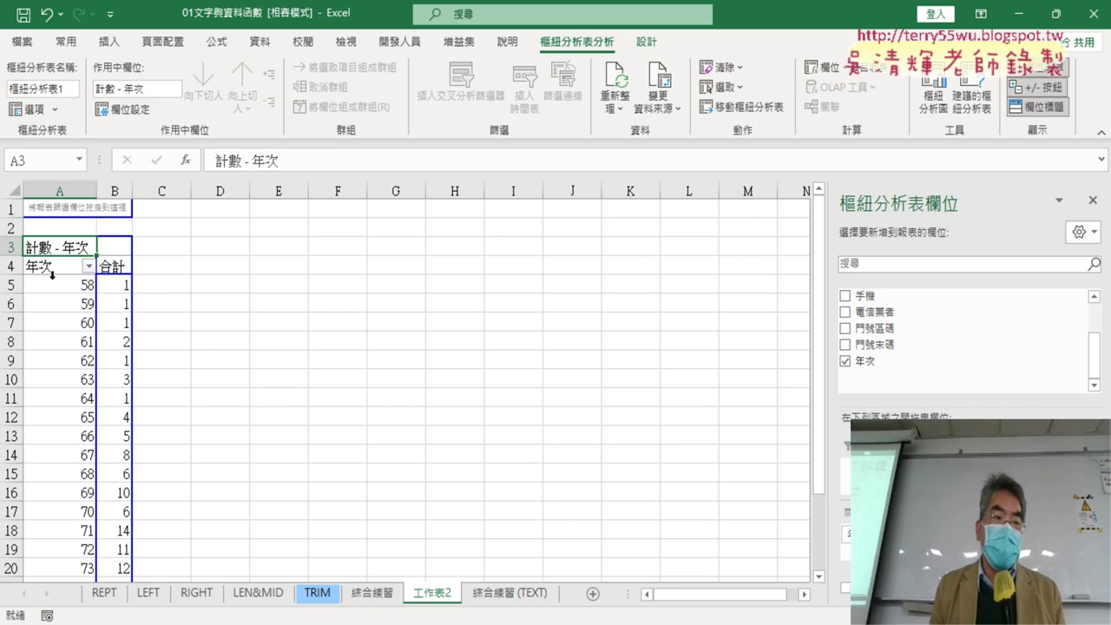
right_click(63, 294)
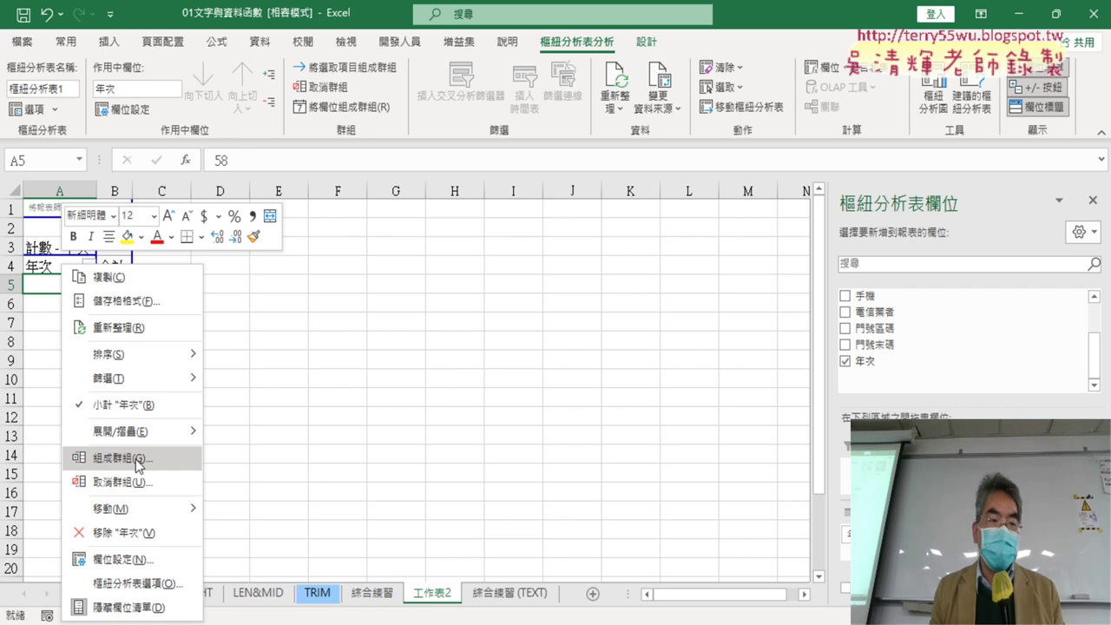
click(137, 460)
mouse_move(102, 385)
mouse_down()
mouse_move(351, 178)
mouse_move(362, 146)
mouse_up()
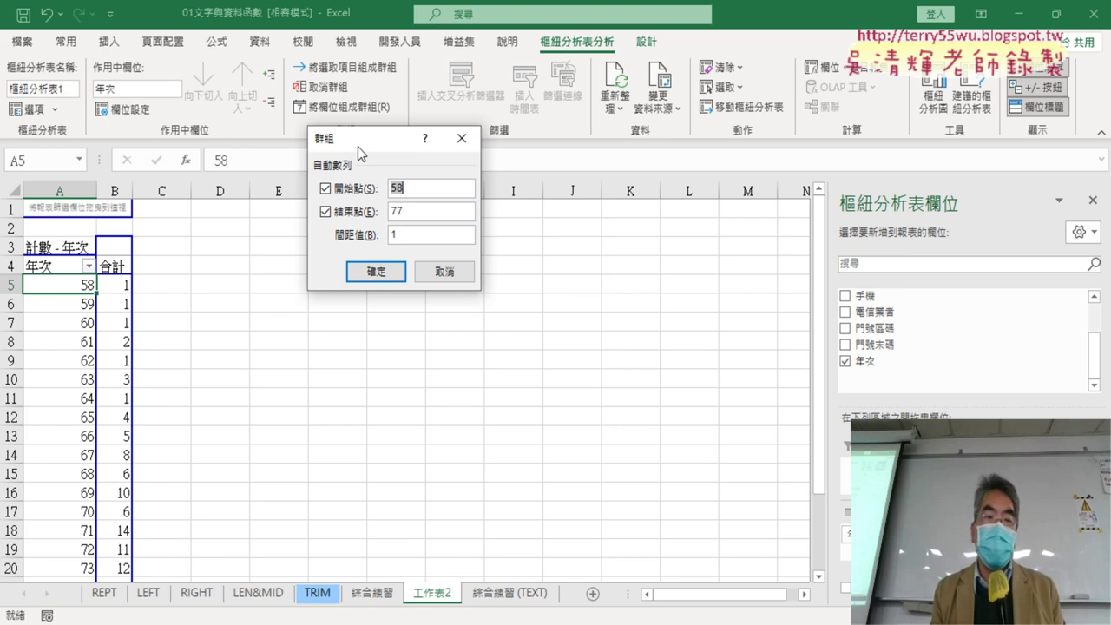
click(413, 189)
double_click(412, 189)
text(5)
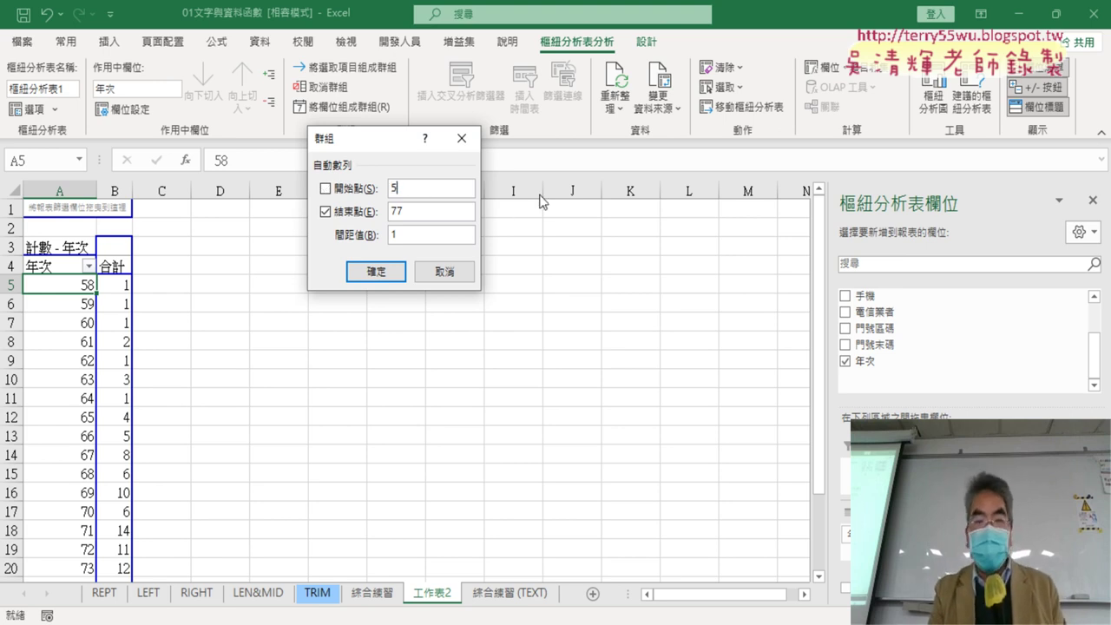
text(0)
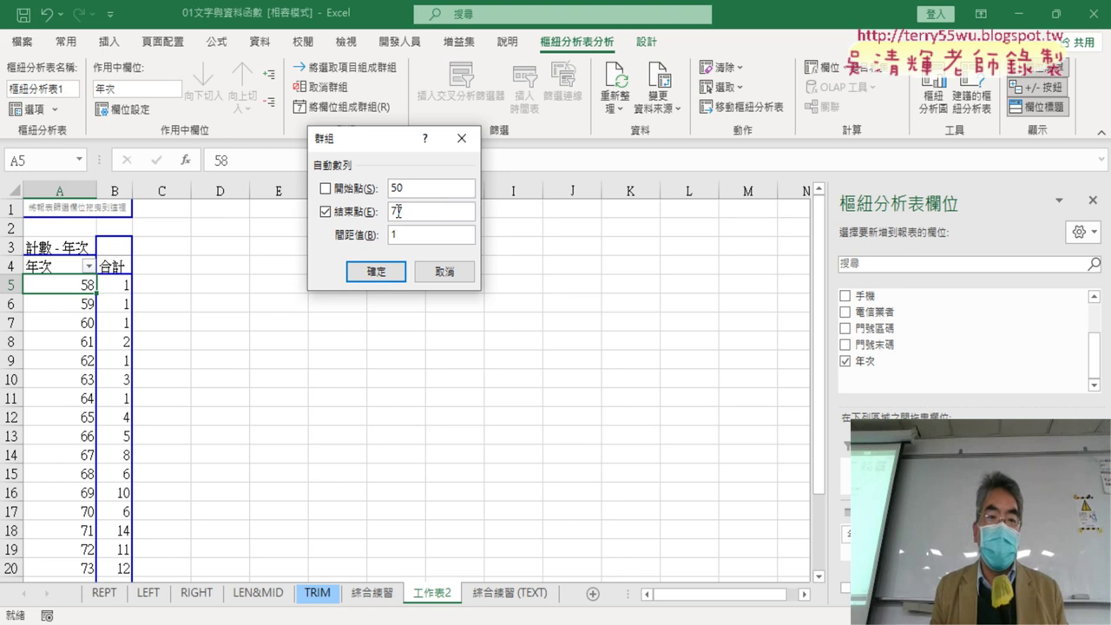
key(BackSpace)
text(9)
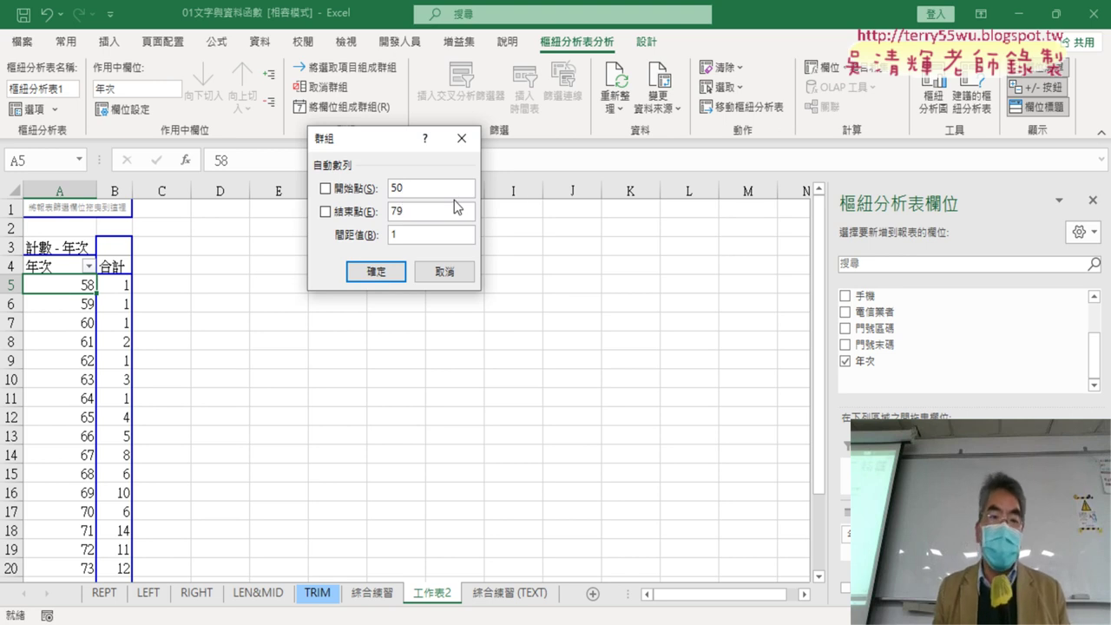
click(422, 236)
text(0)
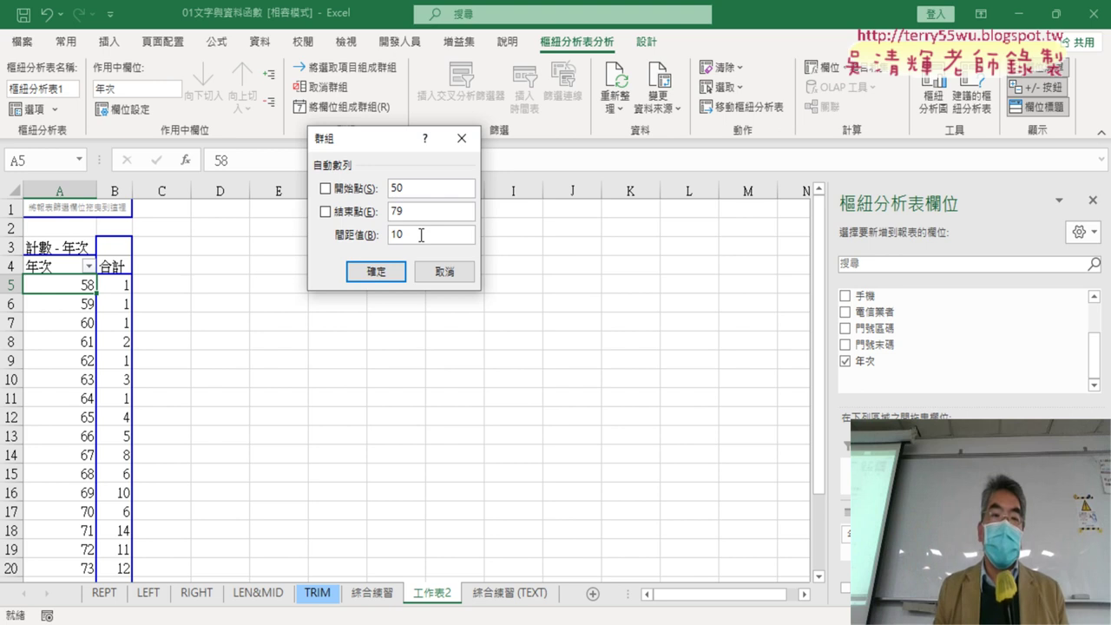
click(383, 275)
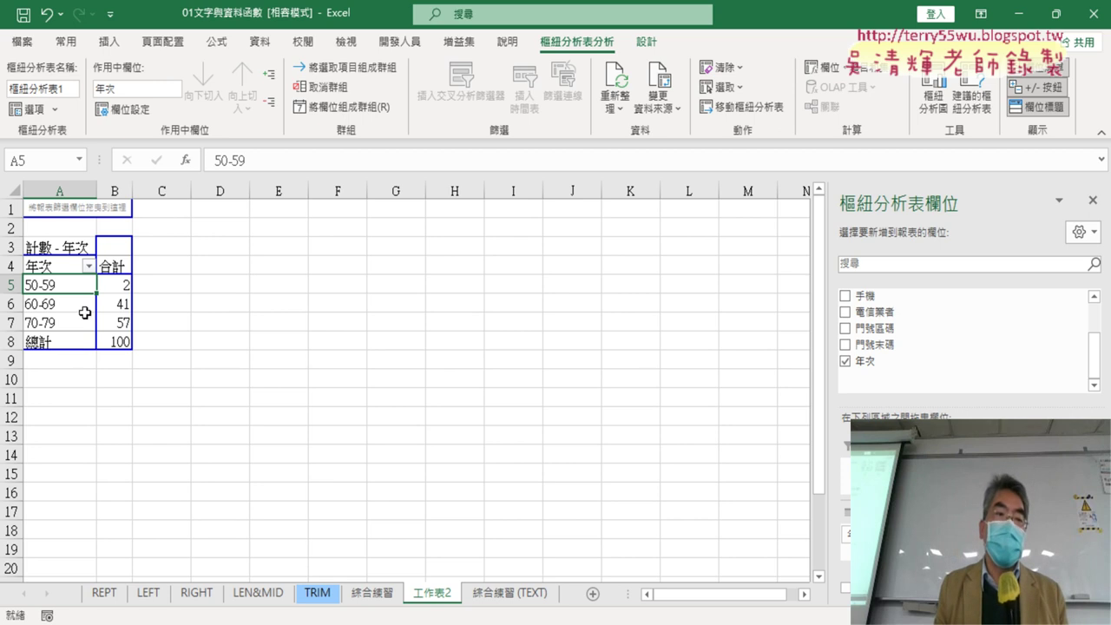
mouse_move(59, 285)
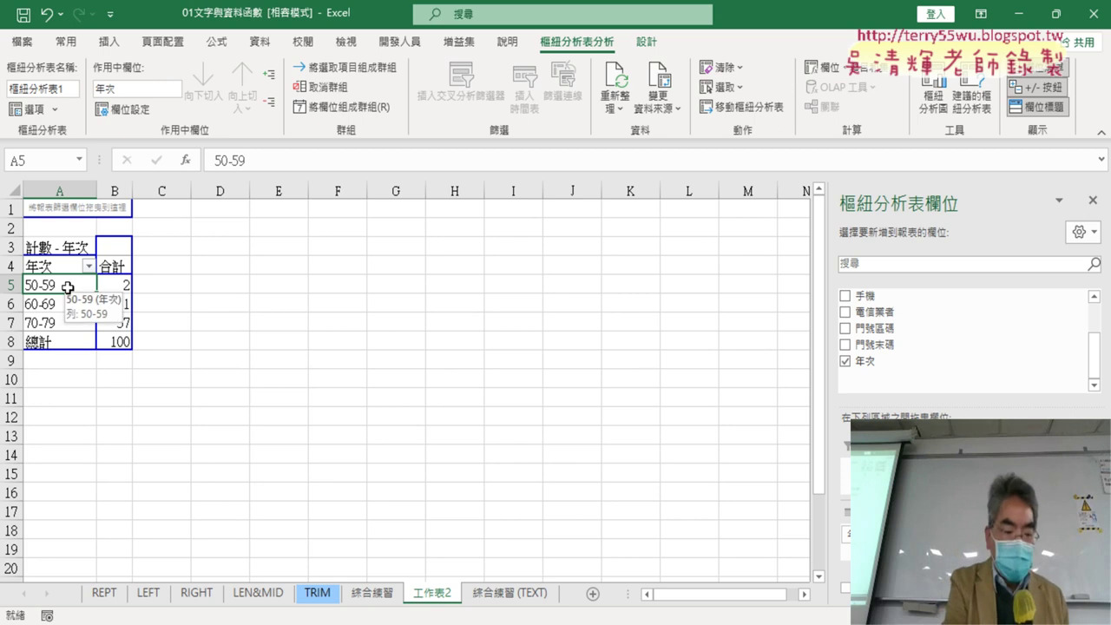
key(alt+shift+Left)
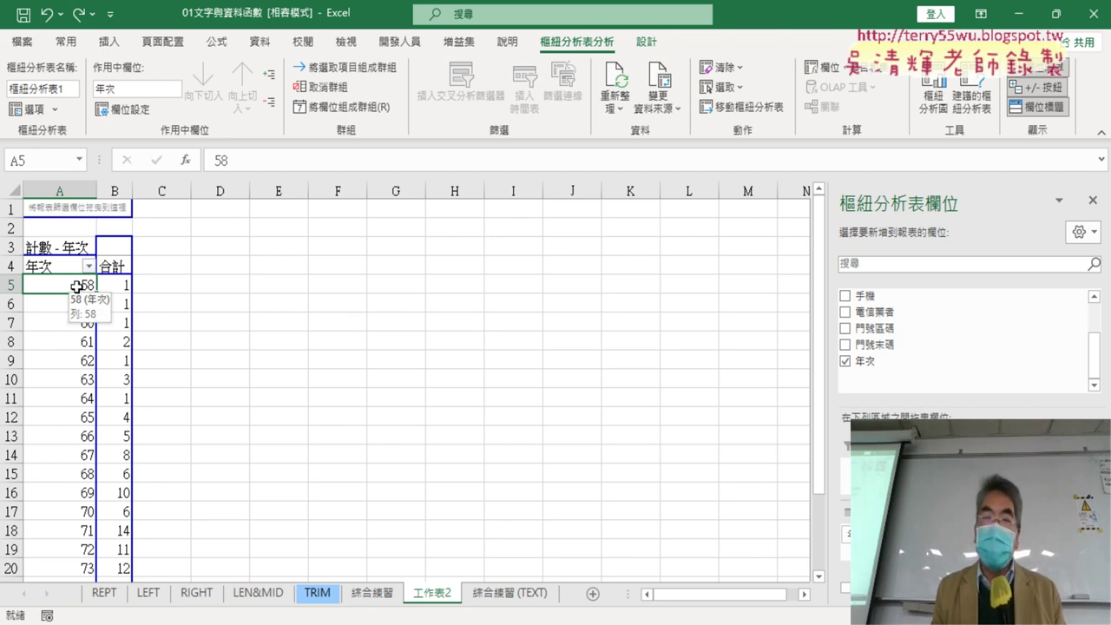
- Review the 綜合練習 (TEXT) source data and its A1:I101 PivotTable range, then cancel
click(519, 597)
click(681, 190)
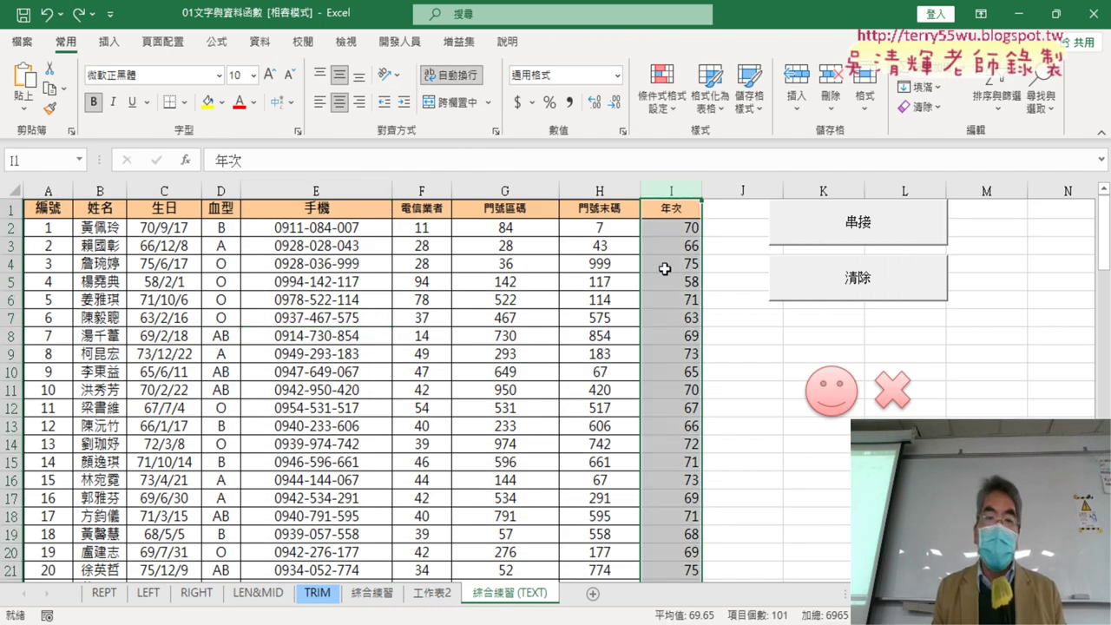
click(333, 268)
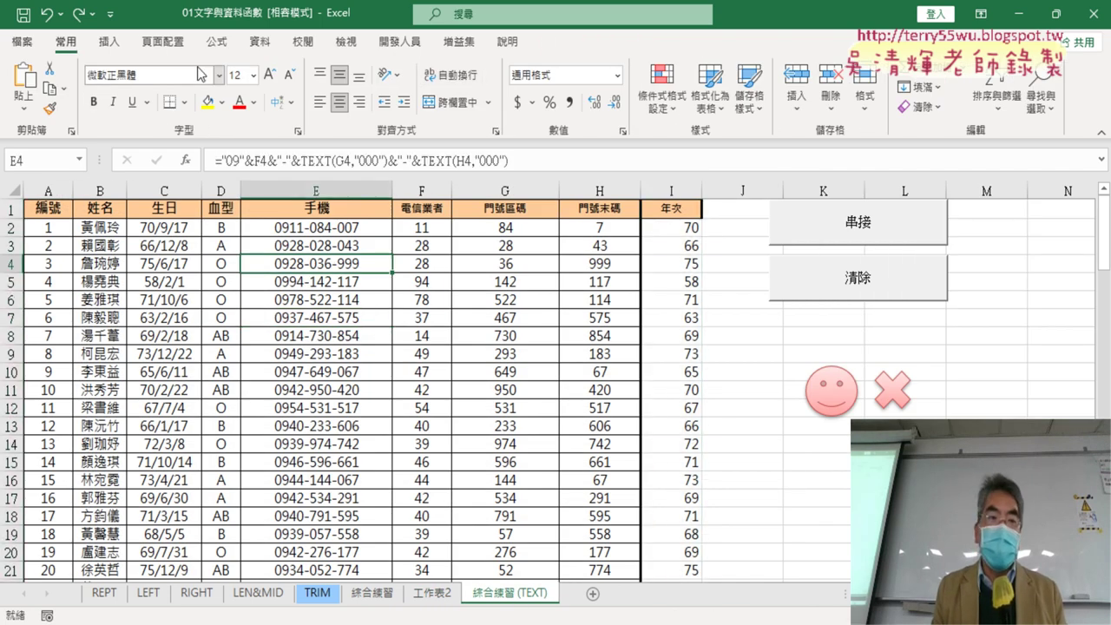
click(109, 41)
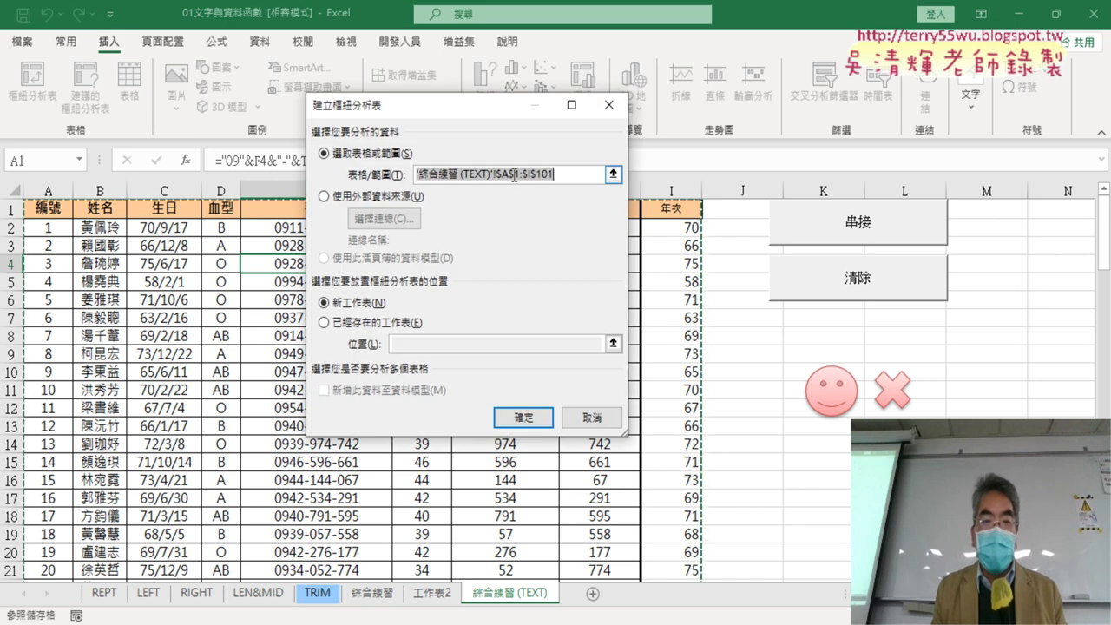
click(558, 174)
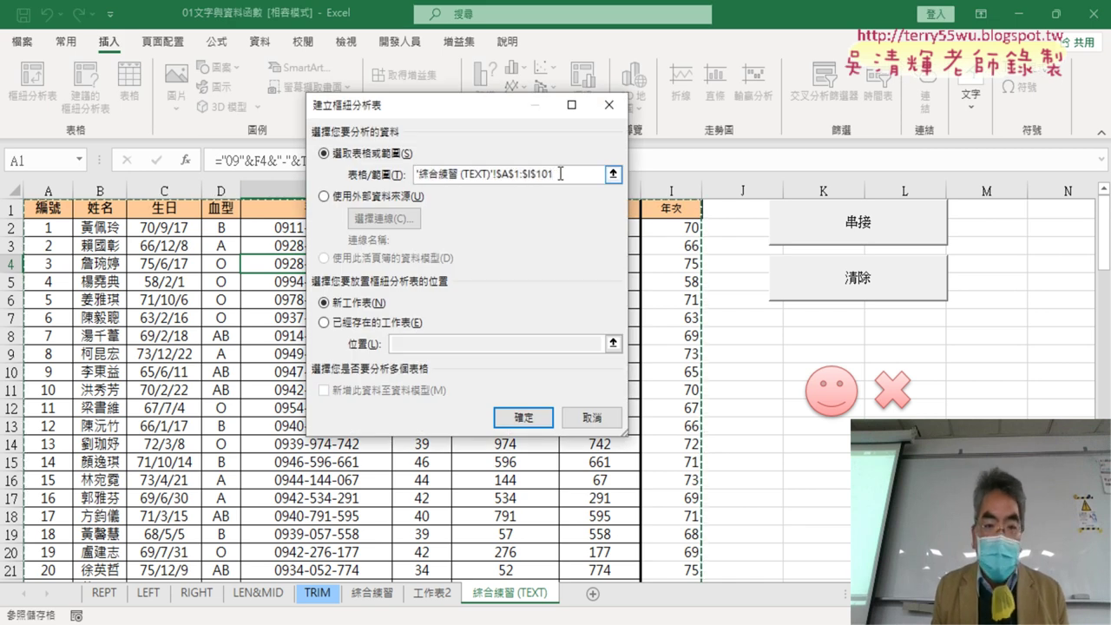
key(shift+Left)
key(shift+Left)
key(shift+Left)
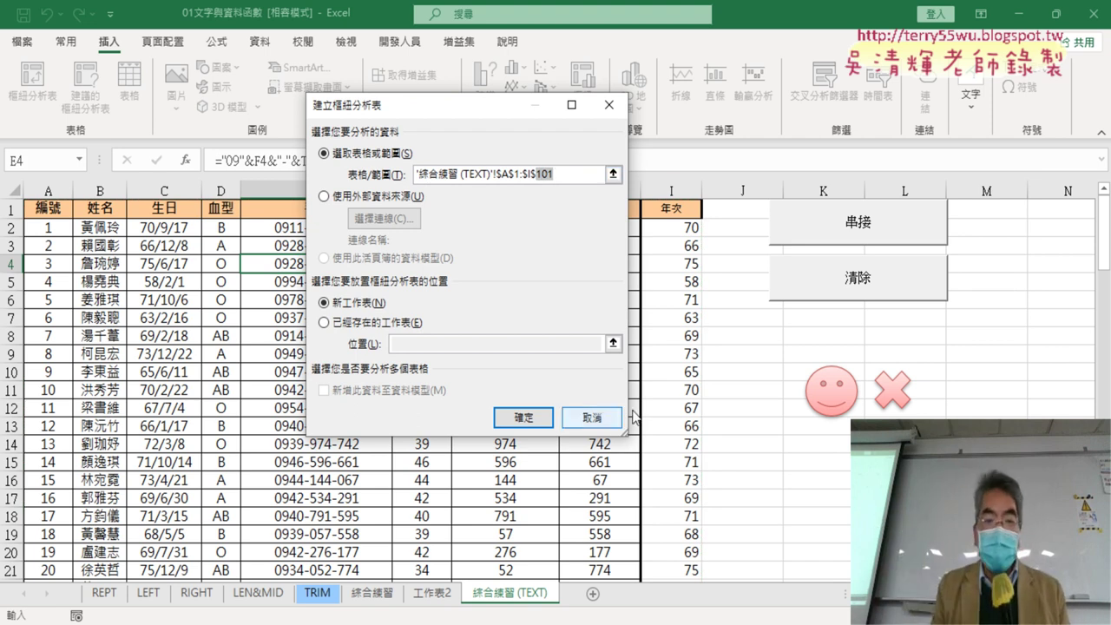
click(592, 417)
- Open the Group settings for the 年次 items from cell A5 of the 工作表2 pivot table
click(428, 595)
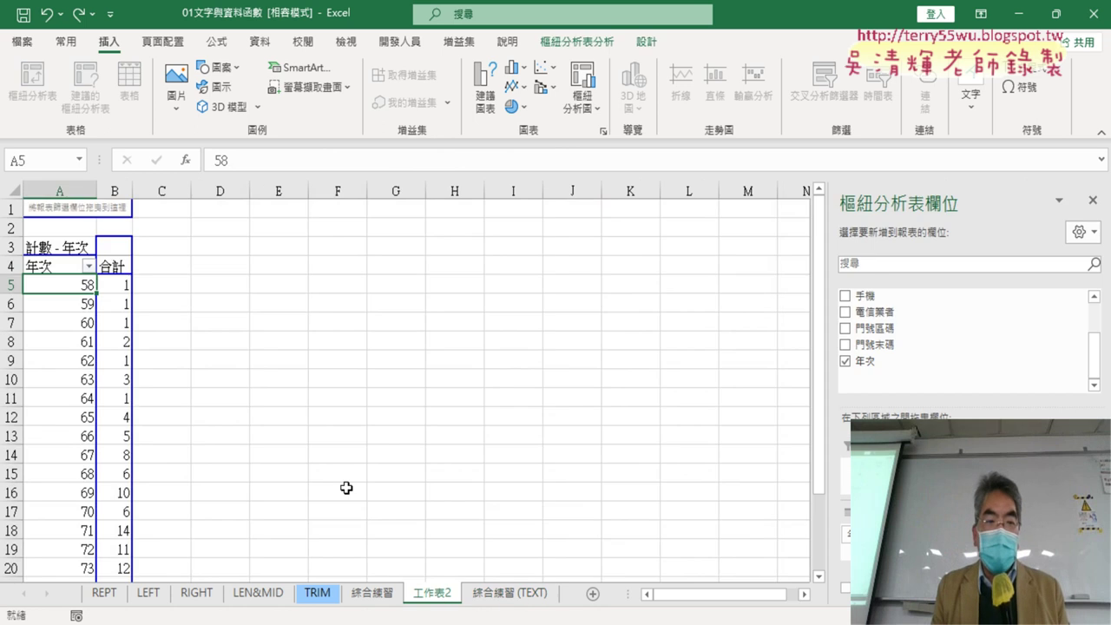
right_click(42, 289)
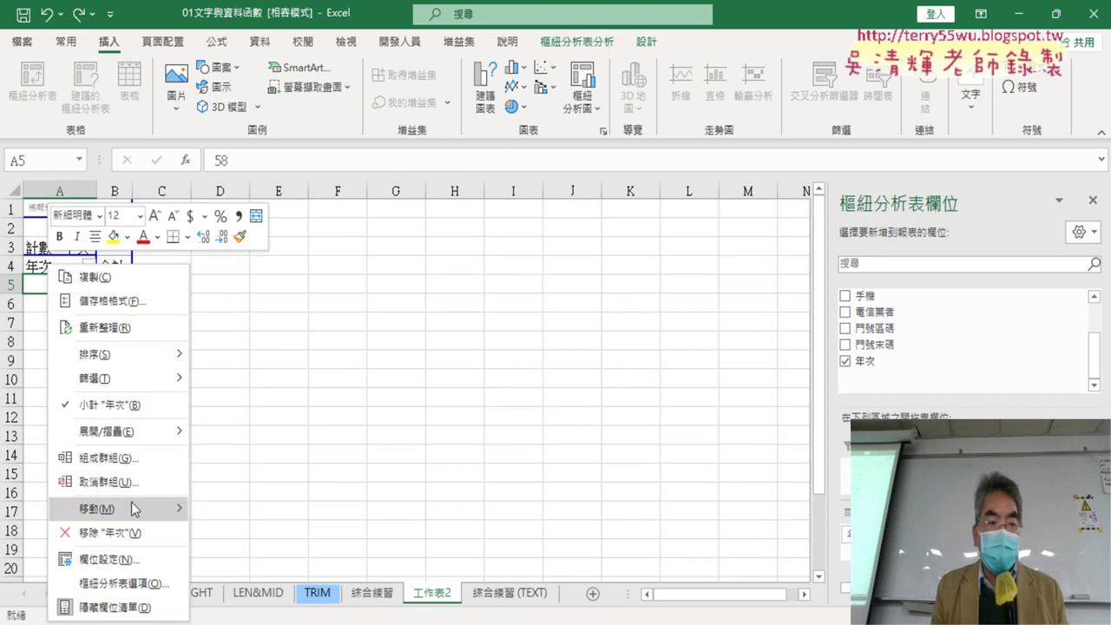
click(136, 469)
text(50)
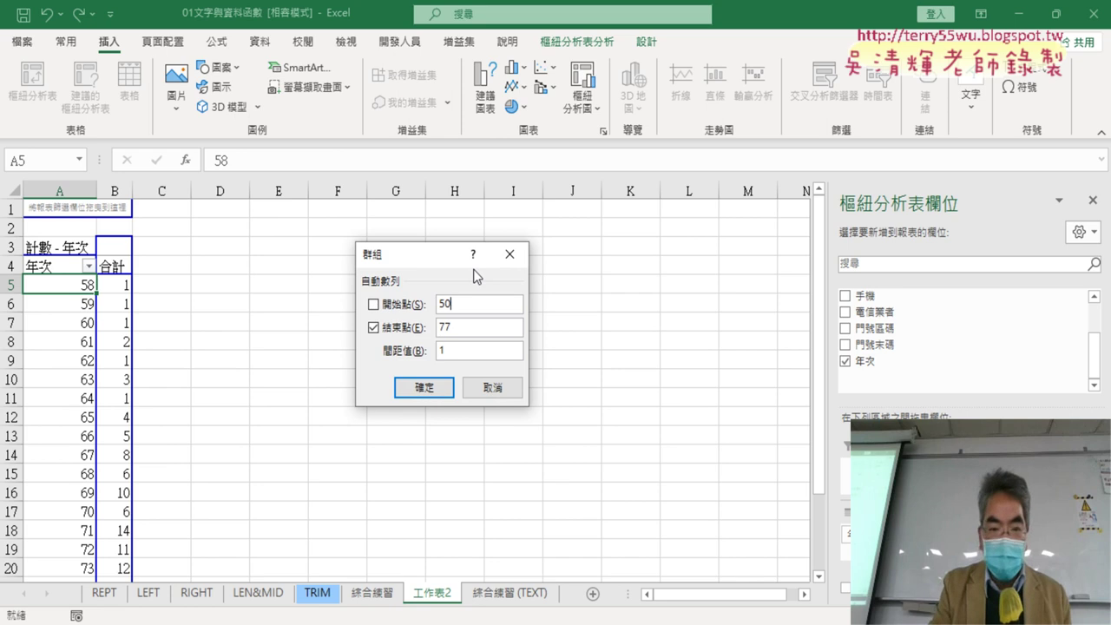
- Group 年次 by 10 starting at 50, giving 50-59, 60-69 and 70-79 bands
key(Tab)
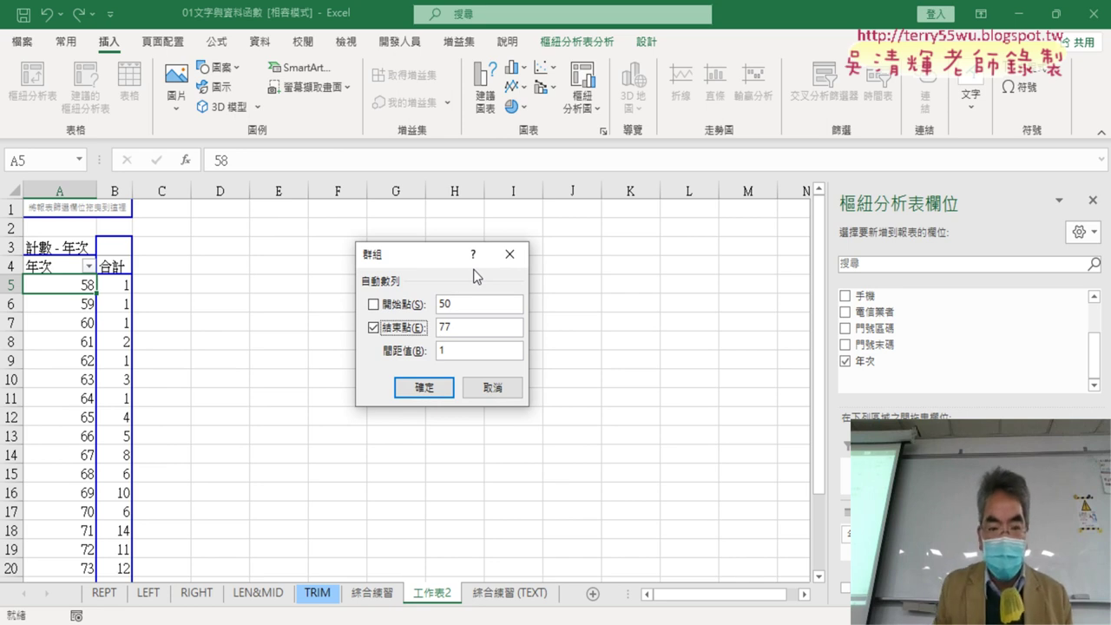
text(9)
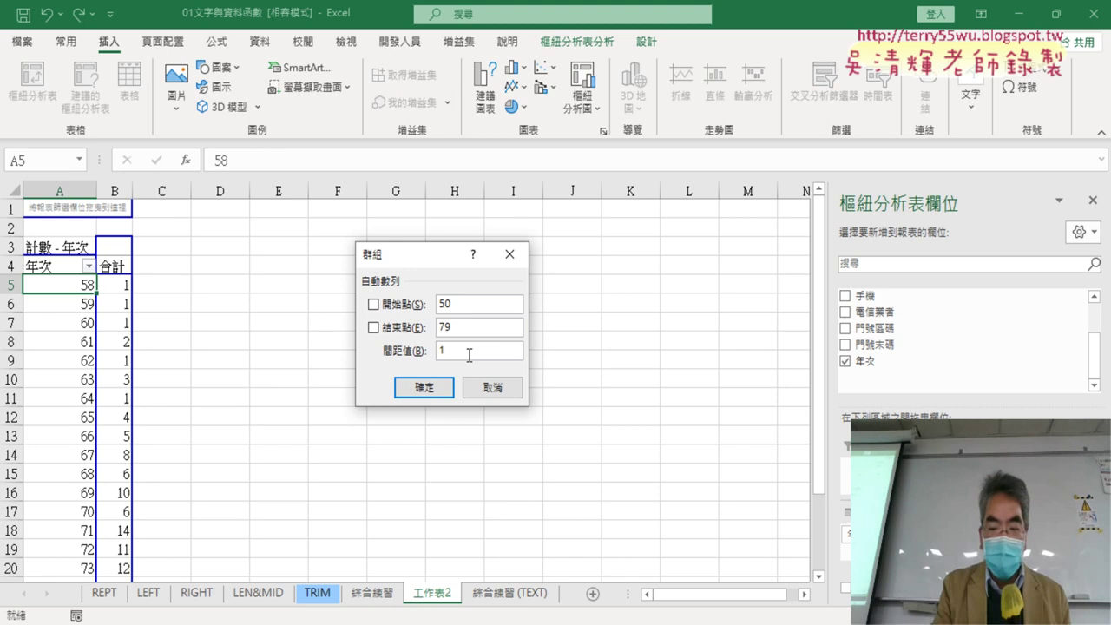
text(0)
click(425, 386)
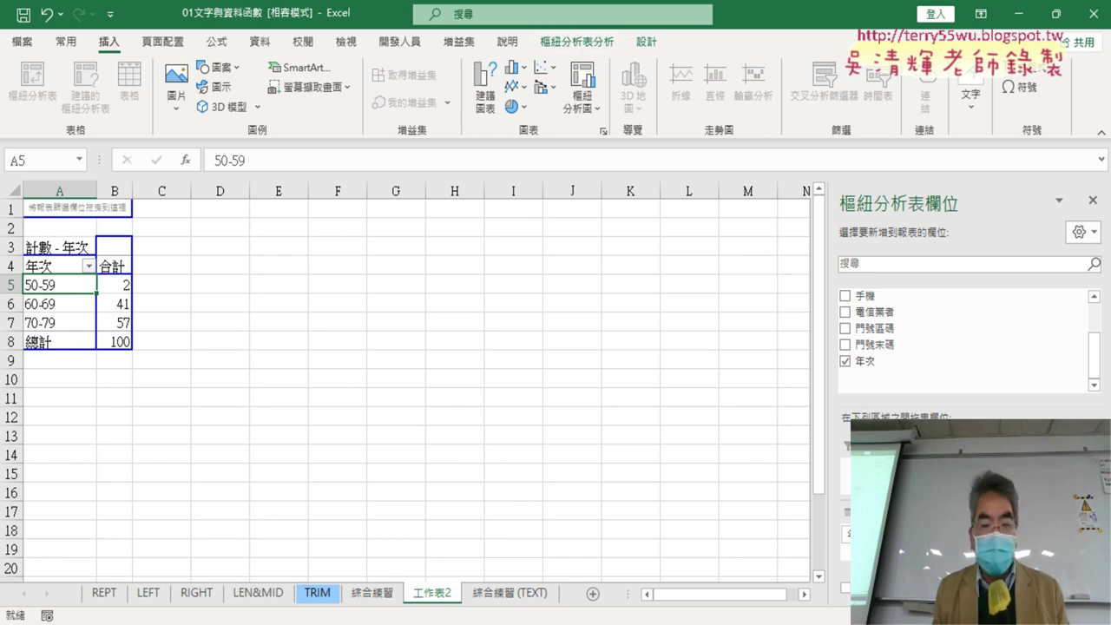
- Bring up the PivotTable Analyze tools for the grouped 年次 pivot table
click(580, 44)
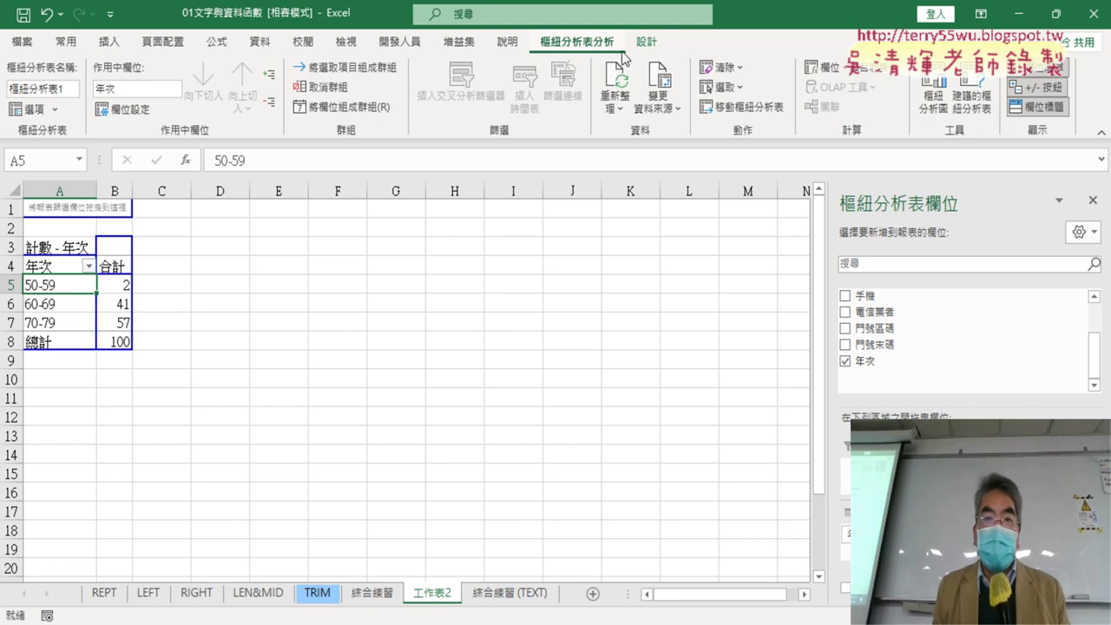
click(931, 102)
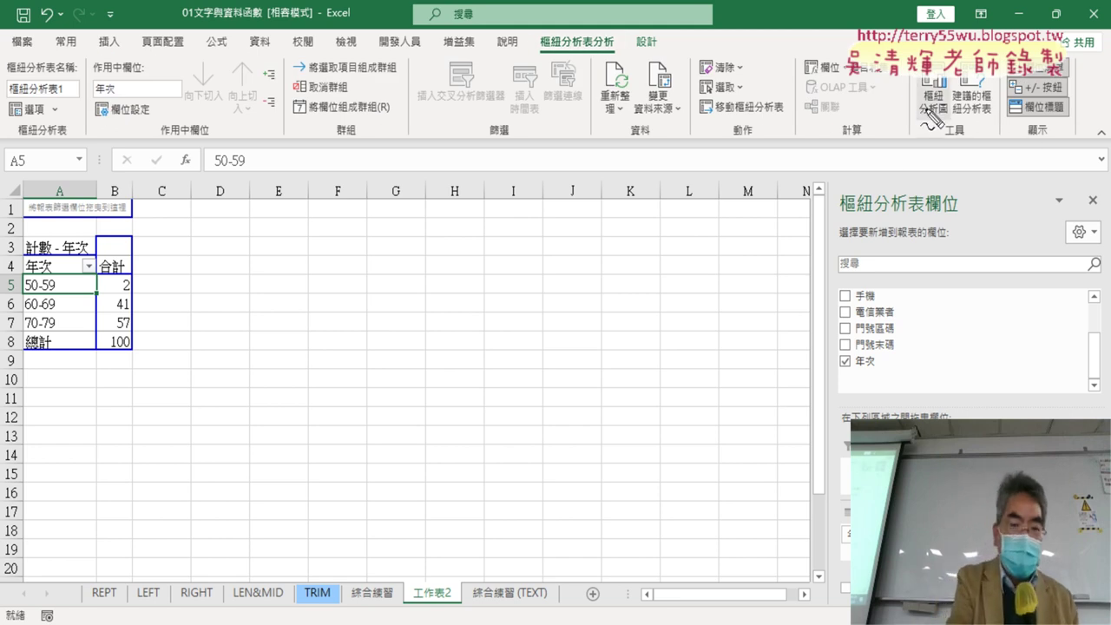
mouse_move(71, 373)
mouse_down()
mouse_move(174, 282)
mouse_move(76, 380)
mouse_up()
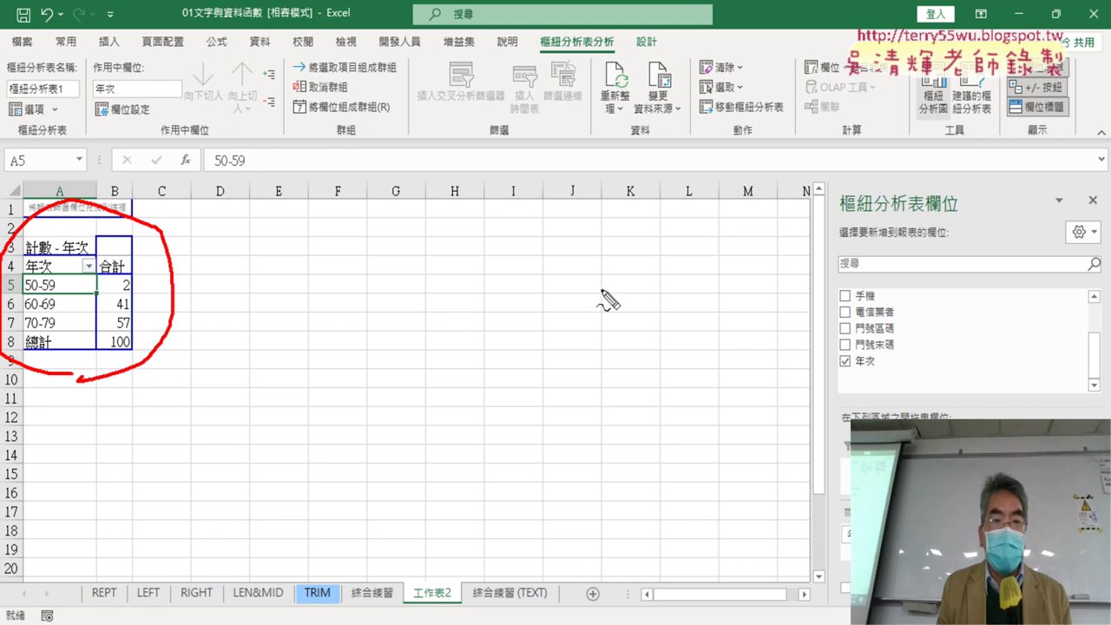
mouse_move(618, 70)
mouse_down()
mouse_move(870, 113)
mouse_move(888, 69)
mouse_up()
drag(903, 121, 957, 132)
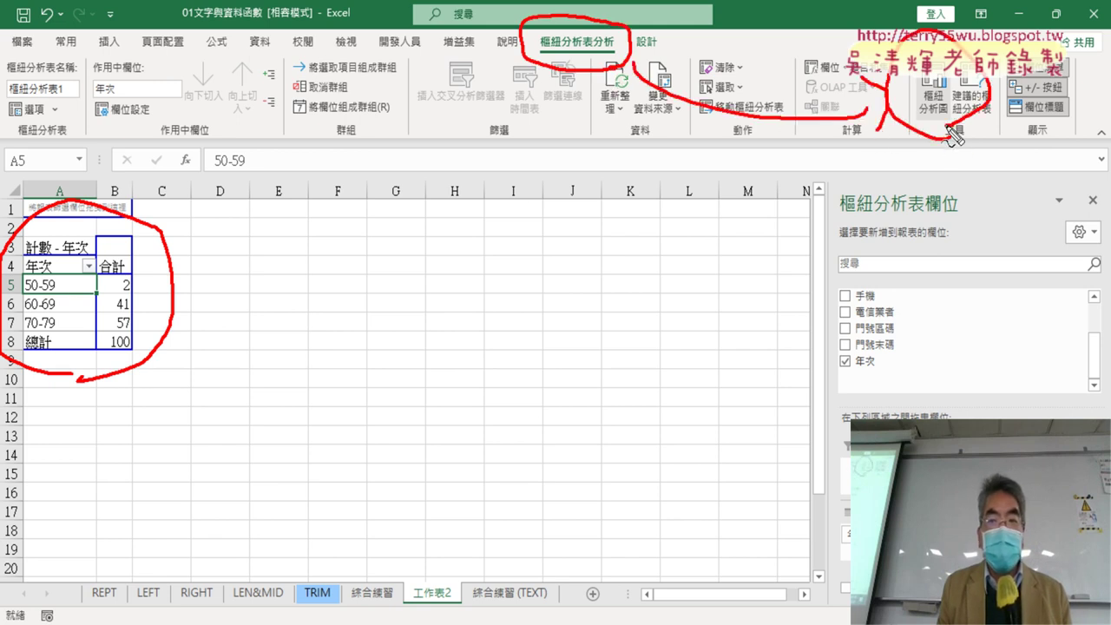
key(Escape)
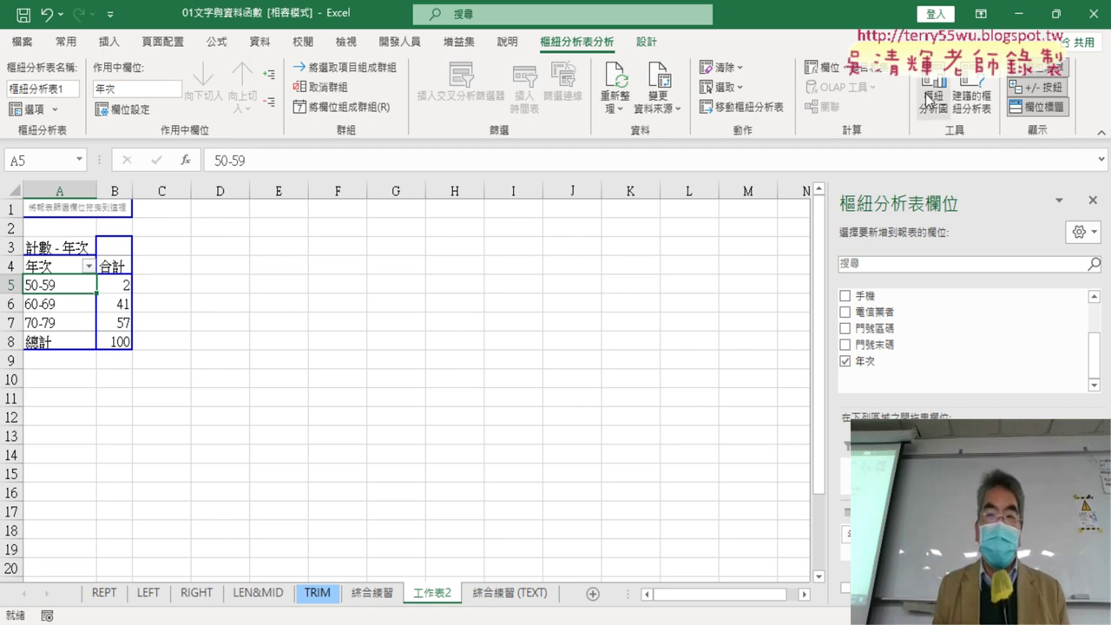
- Insert a clustered column PivotChart of the band counts and stretch it from column C to M
click(933, 95)
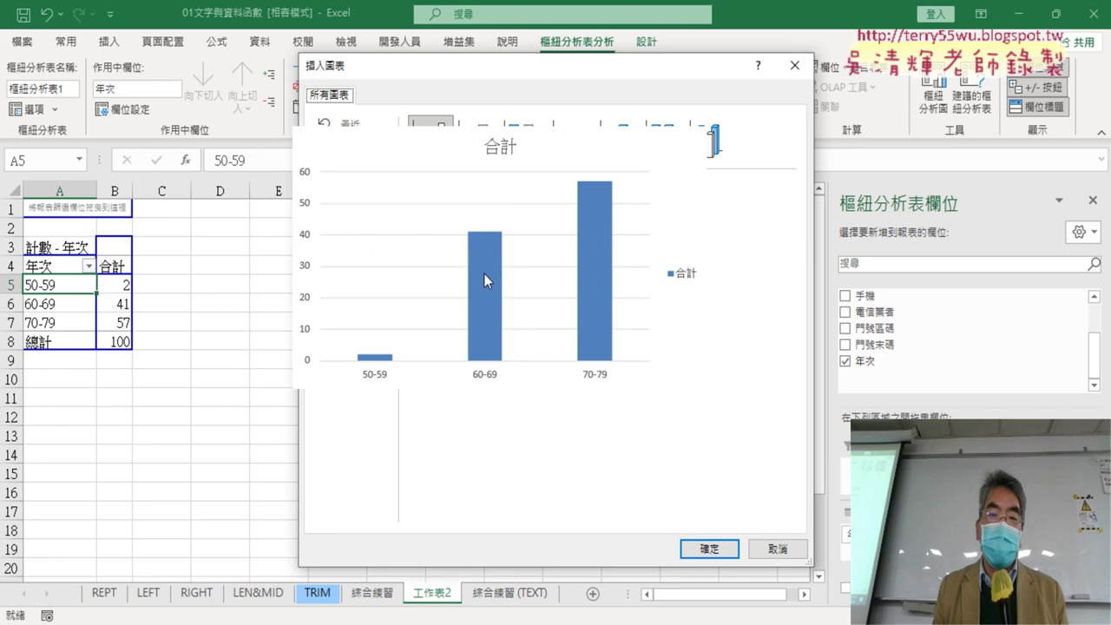
click(709, 549)
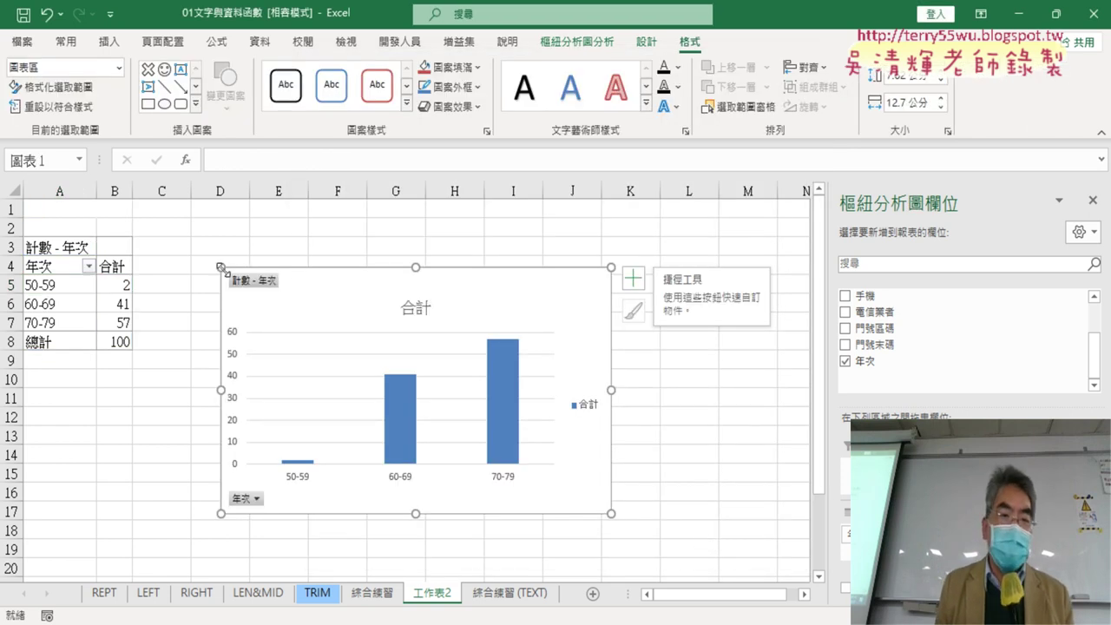
drag(221, 268, 170, 222)
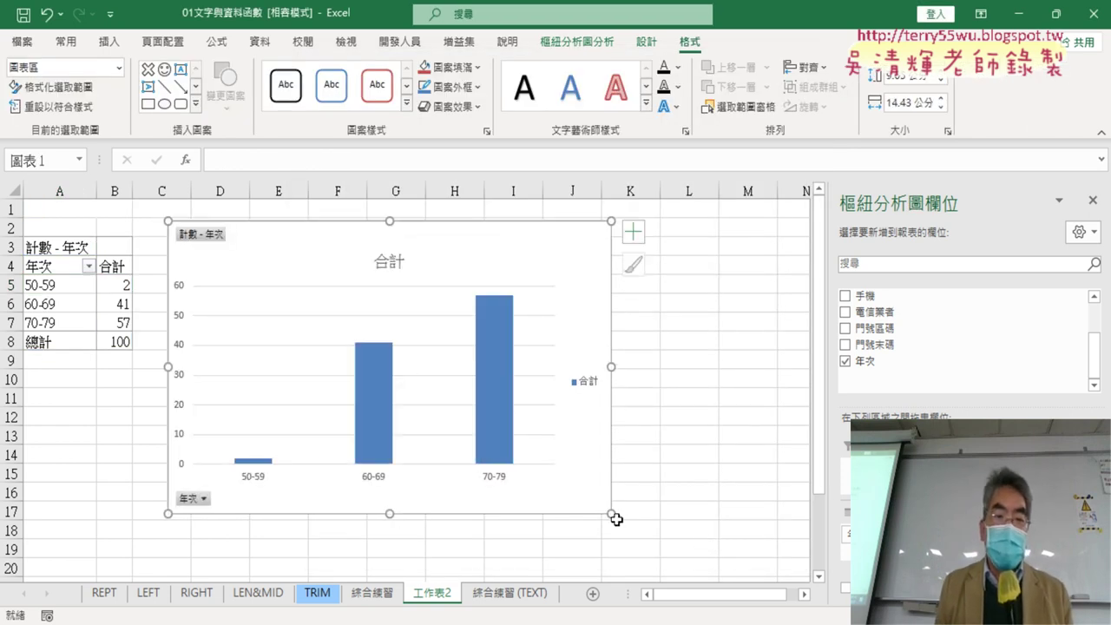
drag(613, 515, 734, 565)
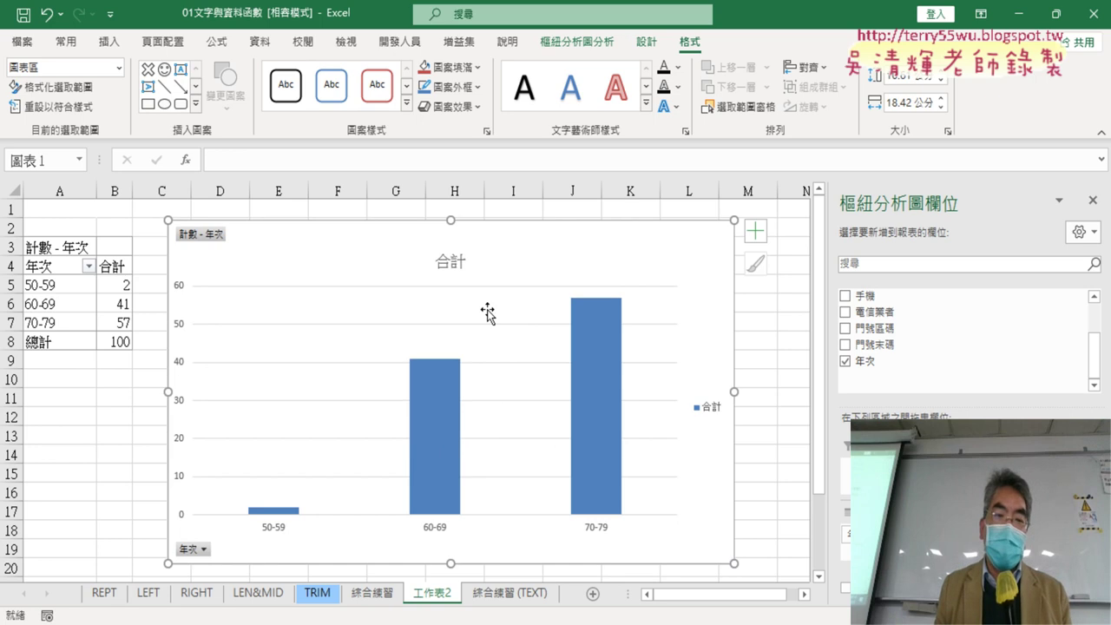
- Change the chart title from 合計 to 年次統計圖
click(449, 263)
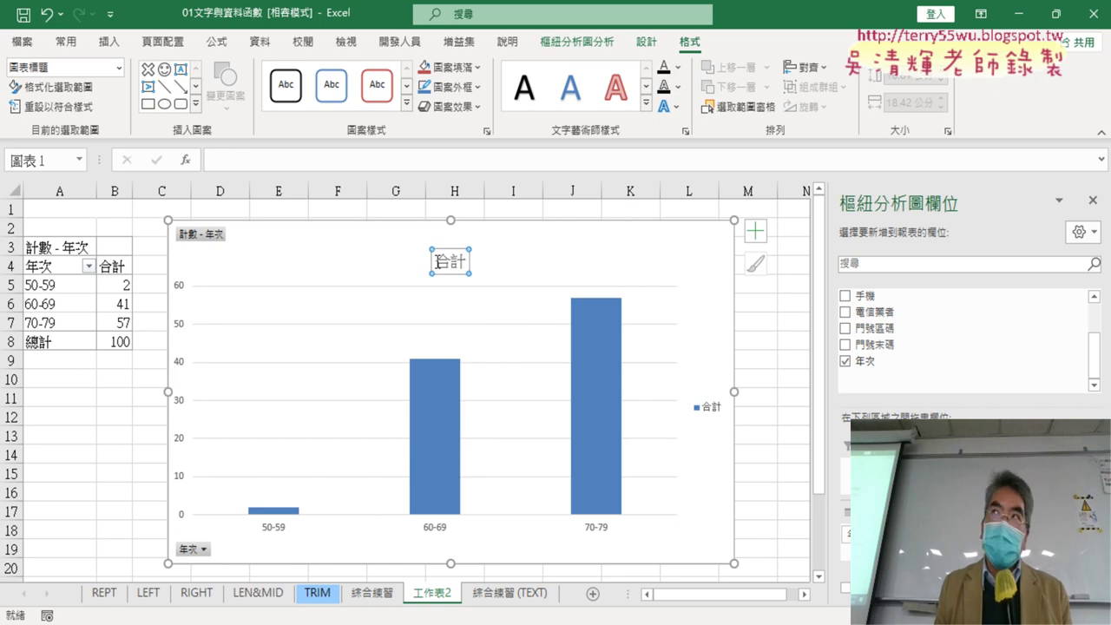
double_click(438, 261)
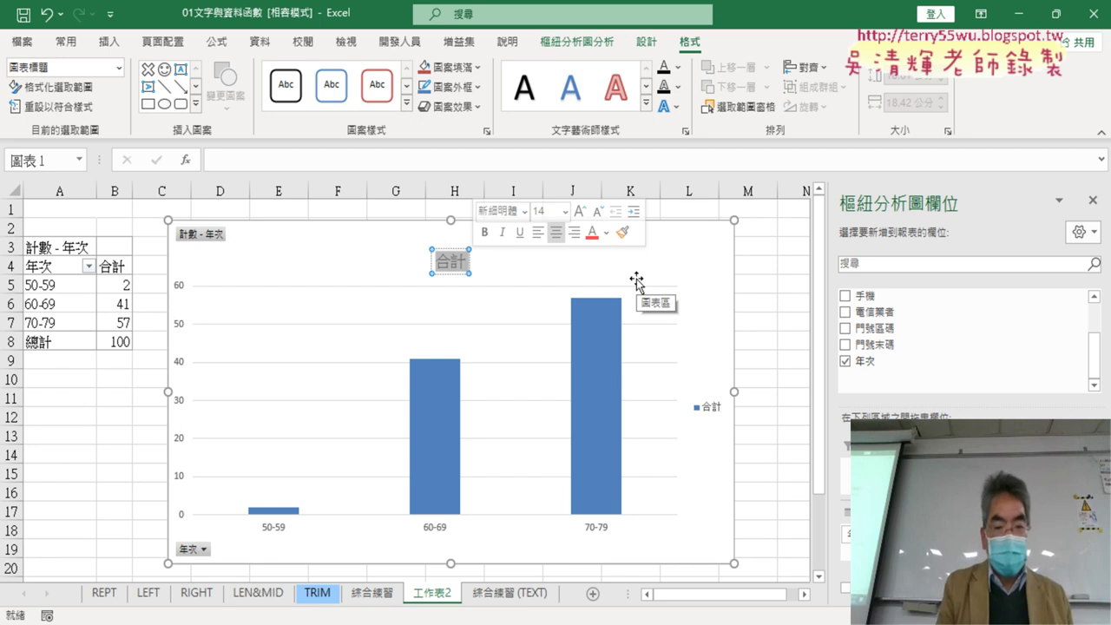
text(n)
key(BackSpace)
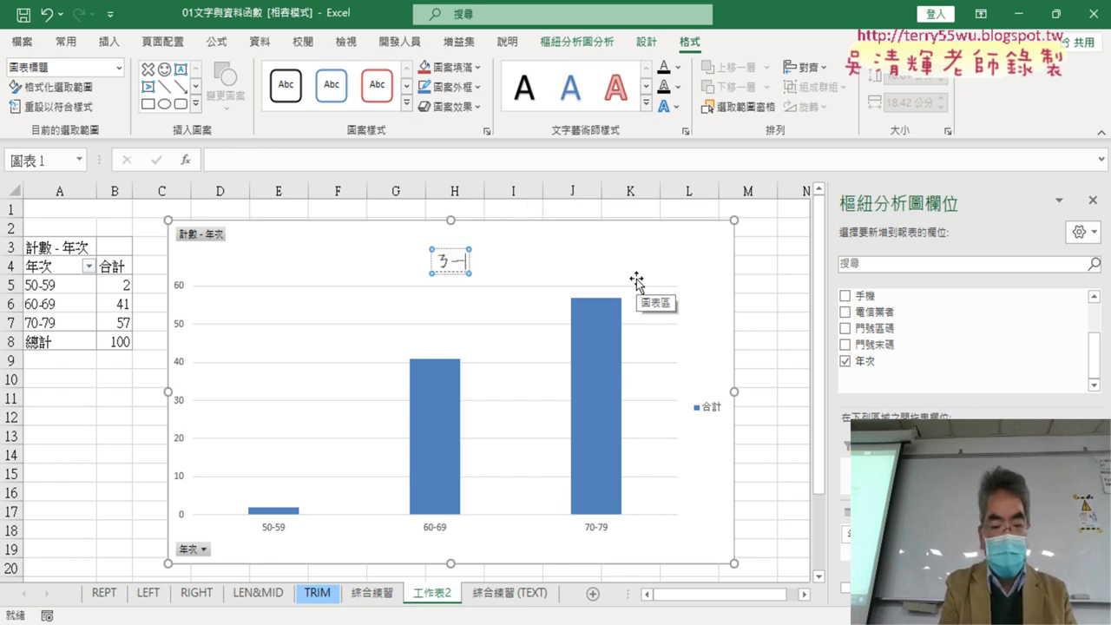
text(年)
text(ㄘ)
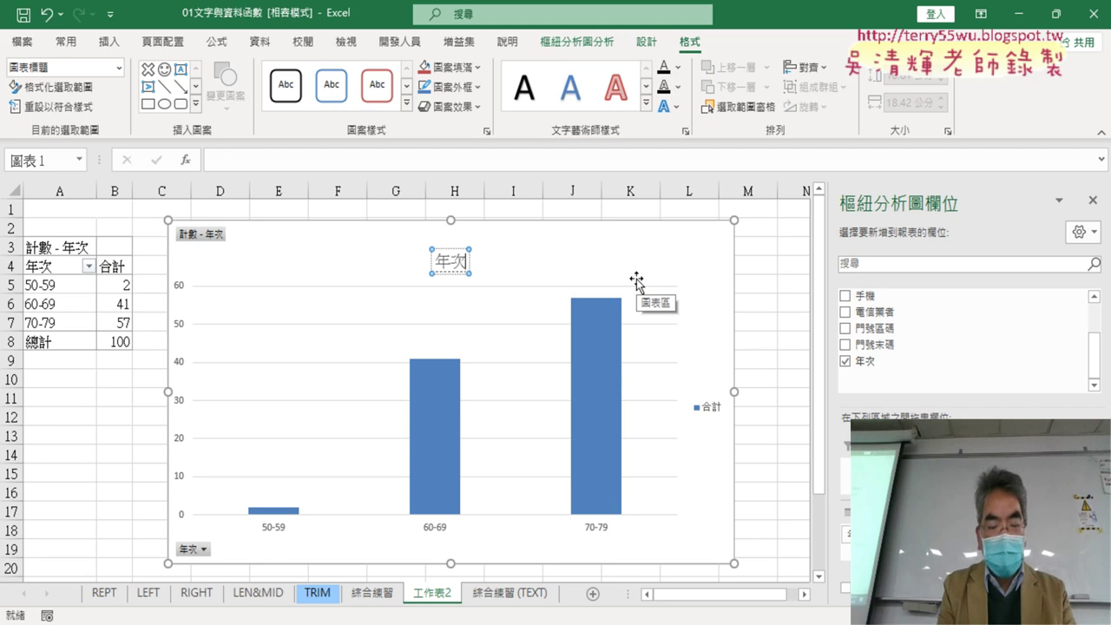
text(ㄊㄨㄥˊ)
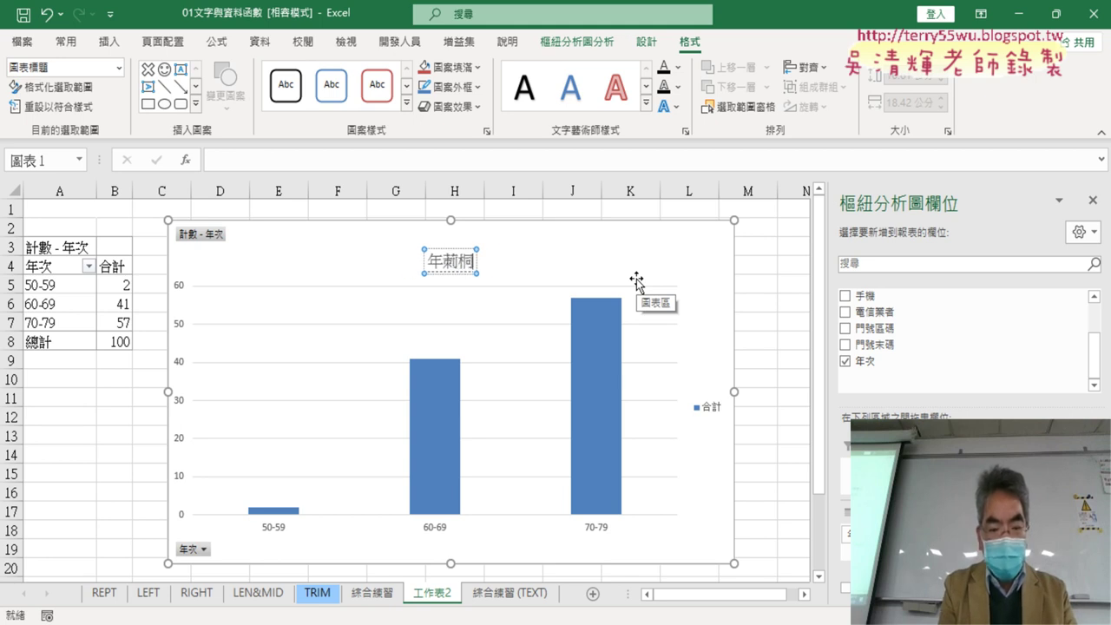
text(ㄐㄧˋ)
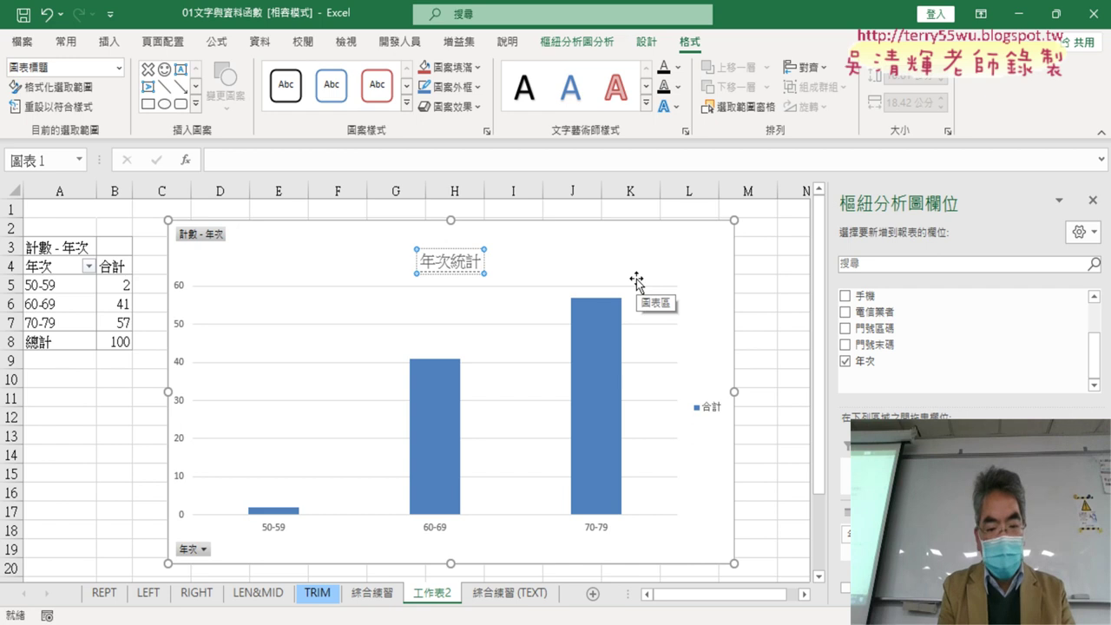
text(ㄊㄨˊ)
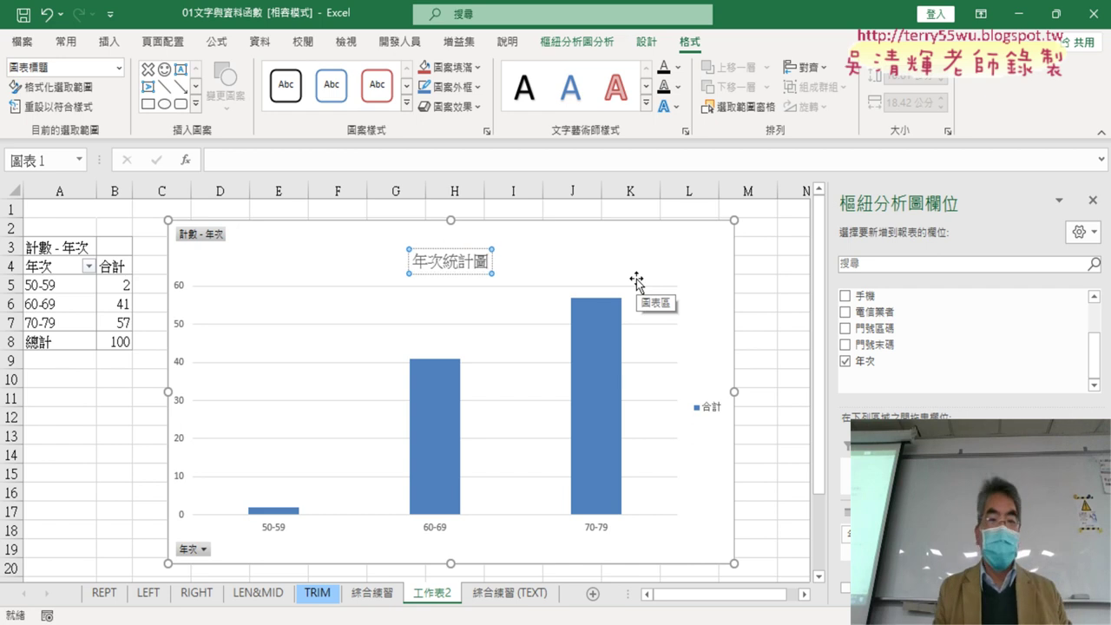
- Format the 年次統計圖 title as 20-point bold red text
click(445, 249)
click(65, 41)
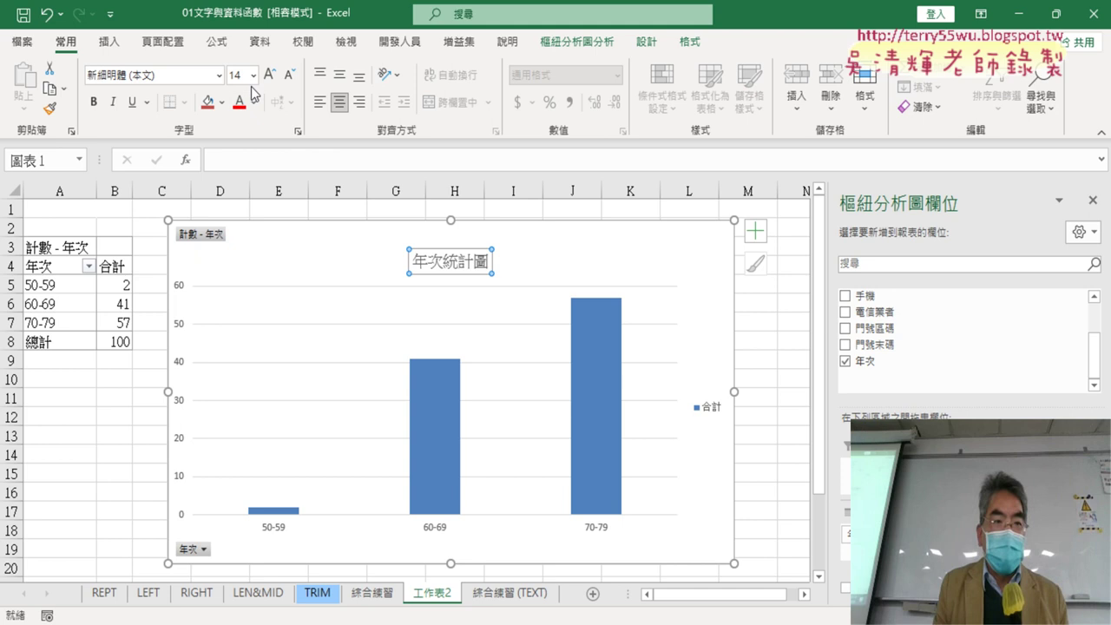
click(253, 75)
click(249, 250)
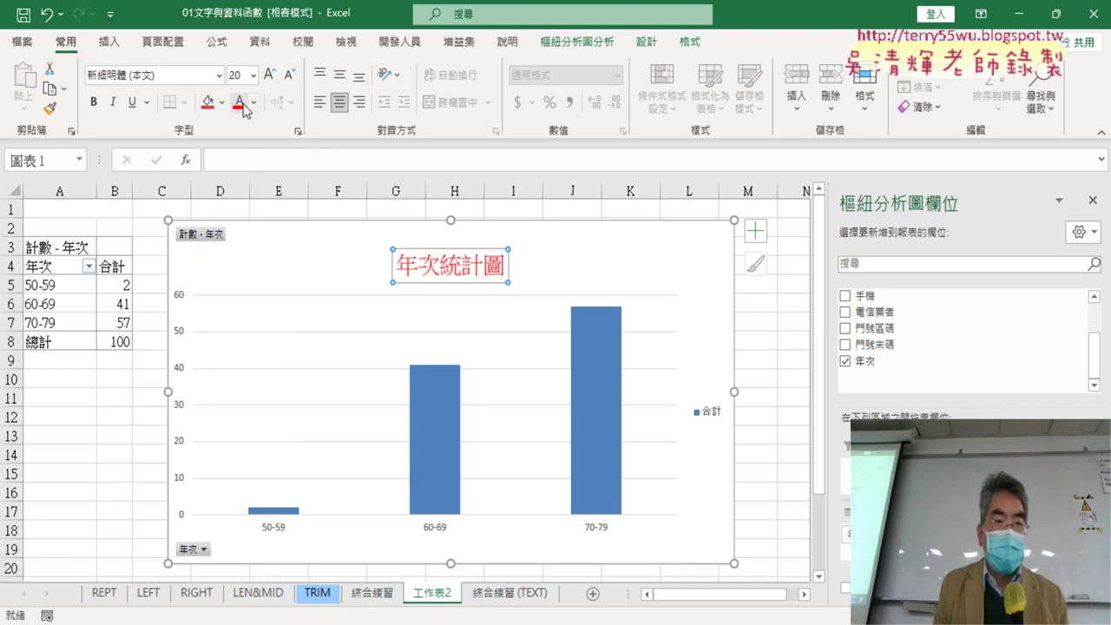
click(95, 100)
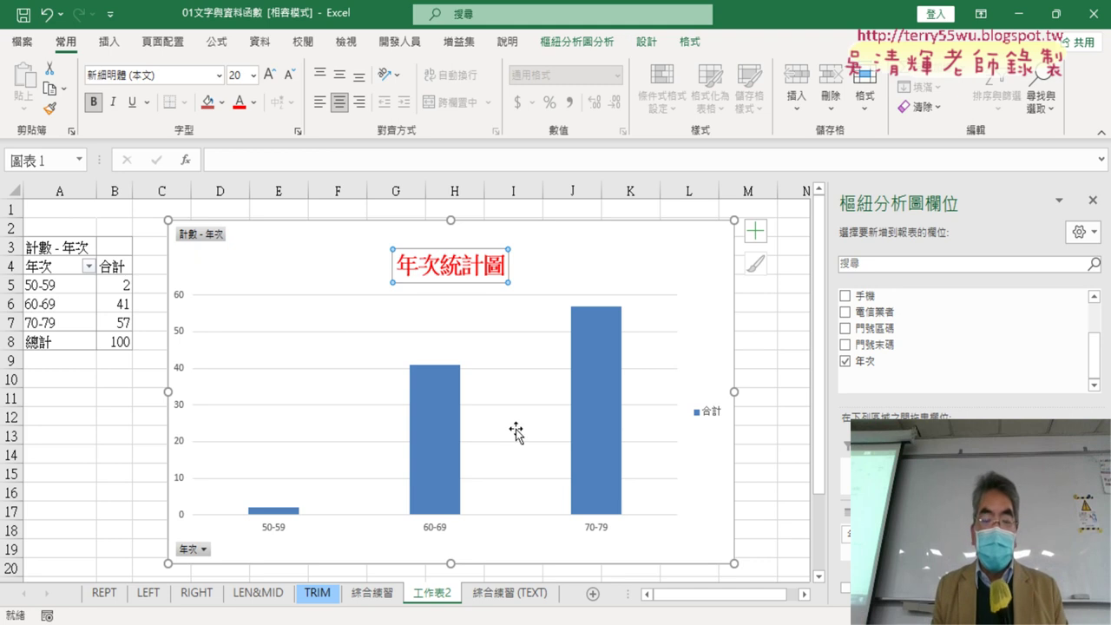
click(590, 429)
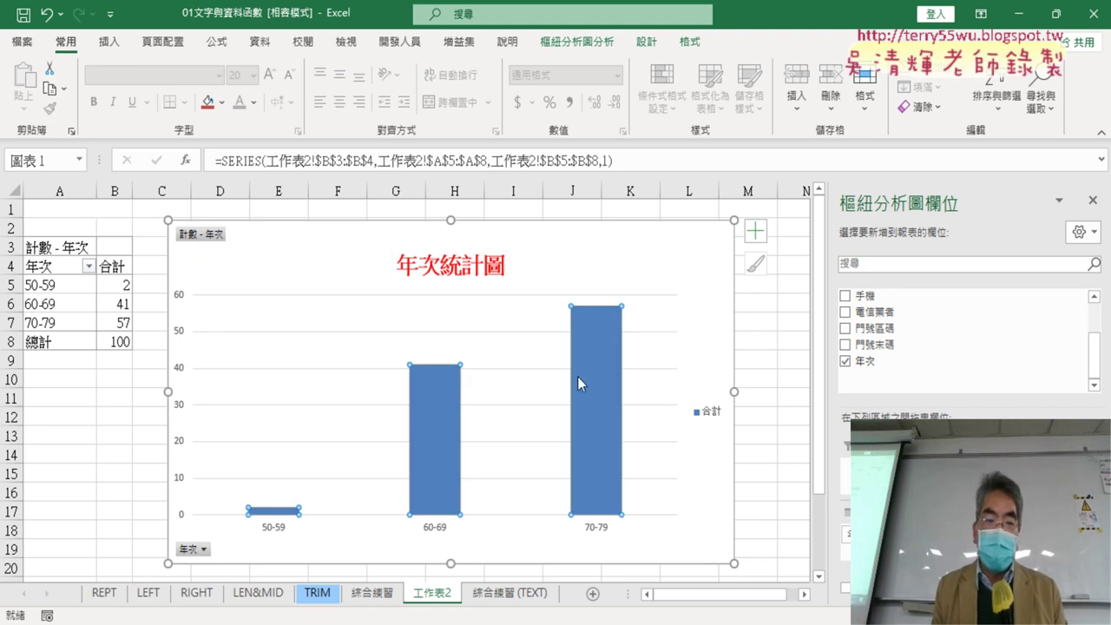
- Fill only the 70-79 column red, leaving the 50-59 and 60-69 bars blue
click(578, 375)
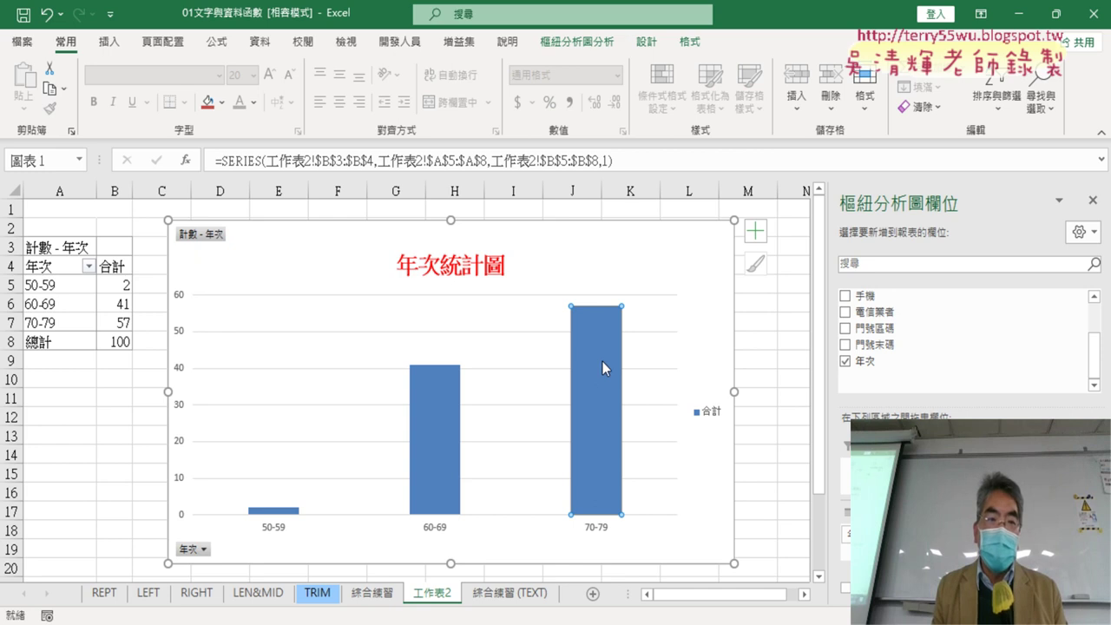
right_click(597, 344)
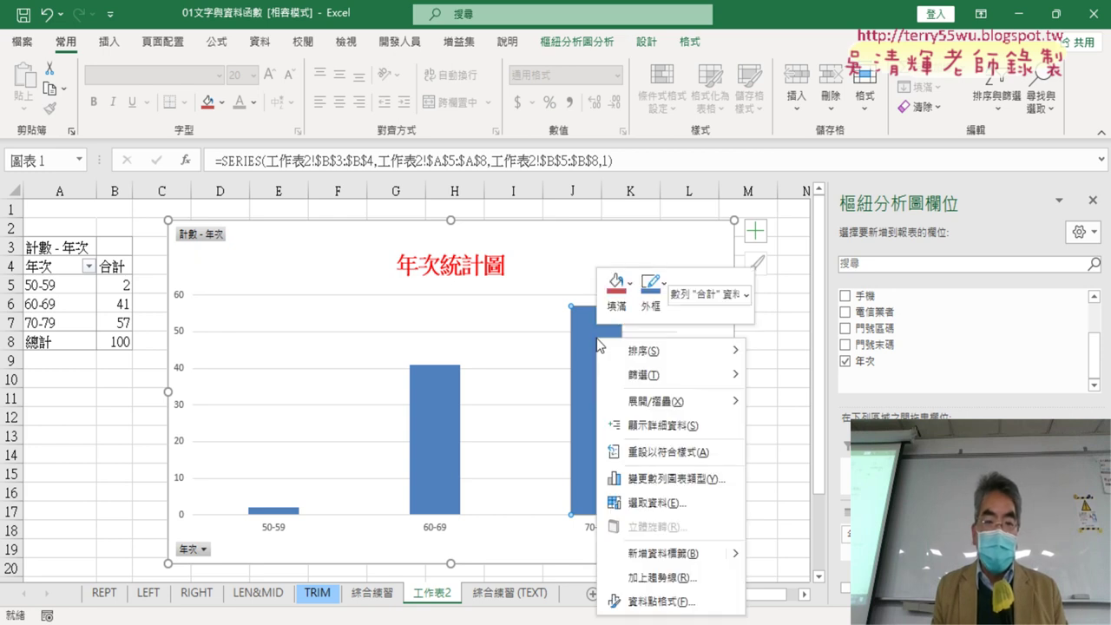
click(631, 295)
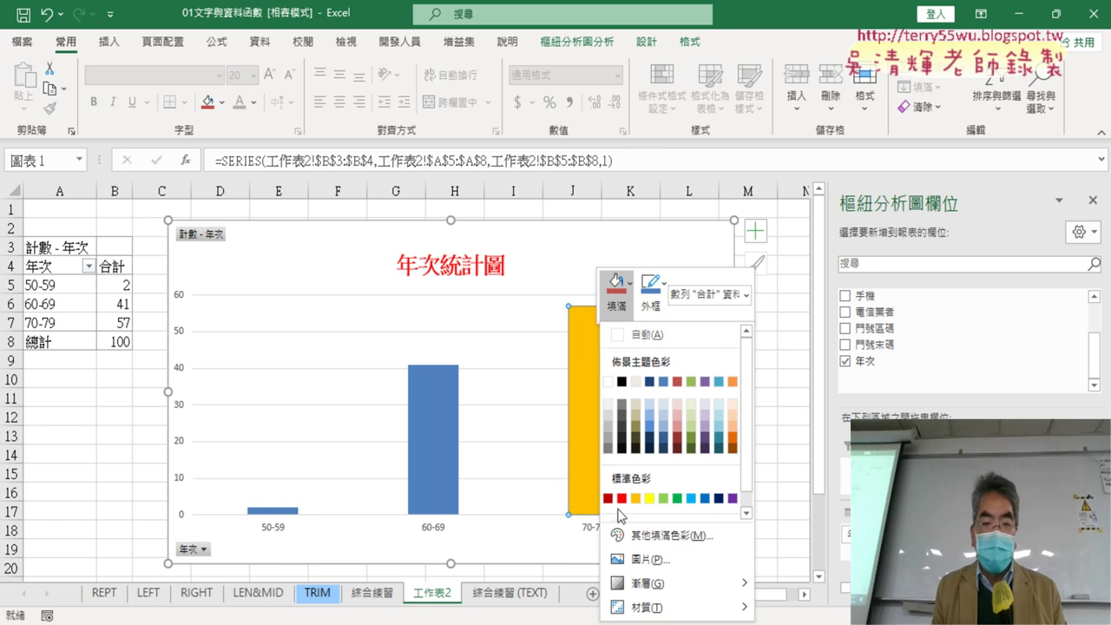
click(622, 498)
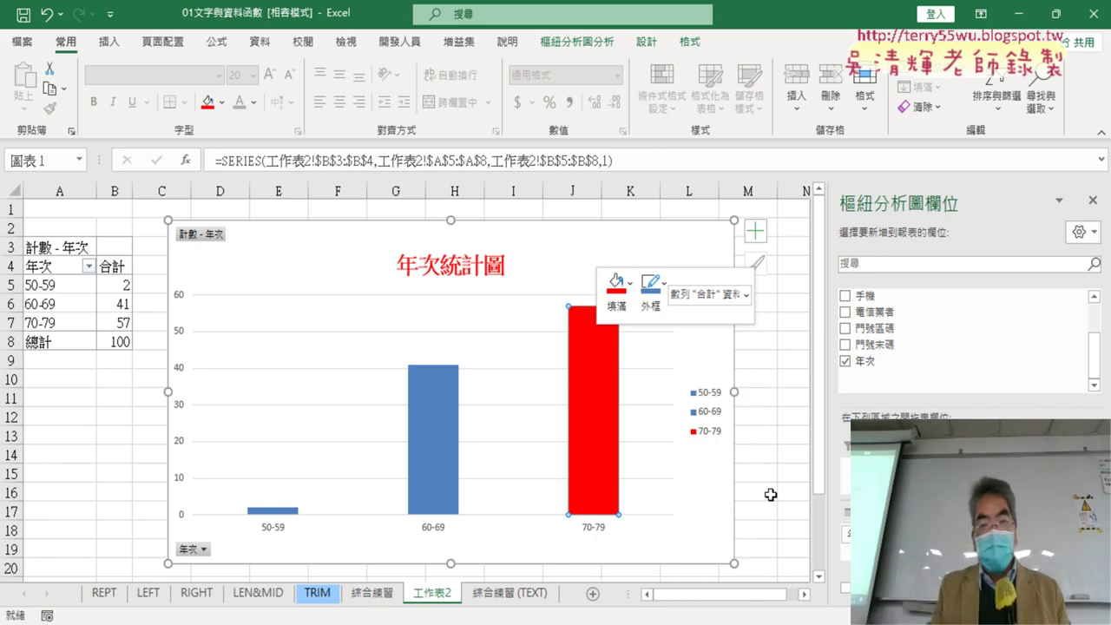
click(774, 421)
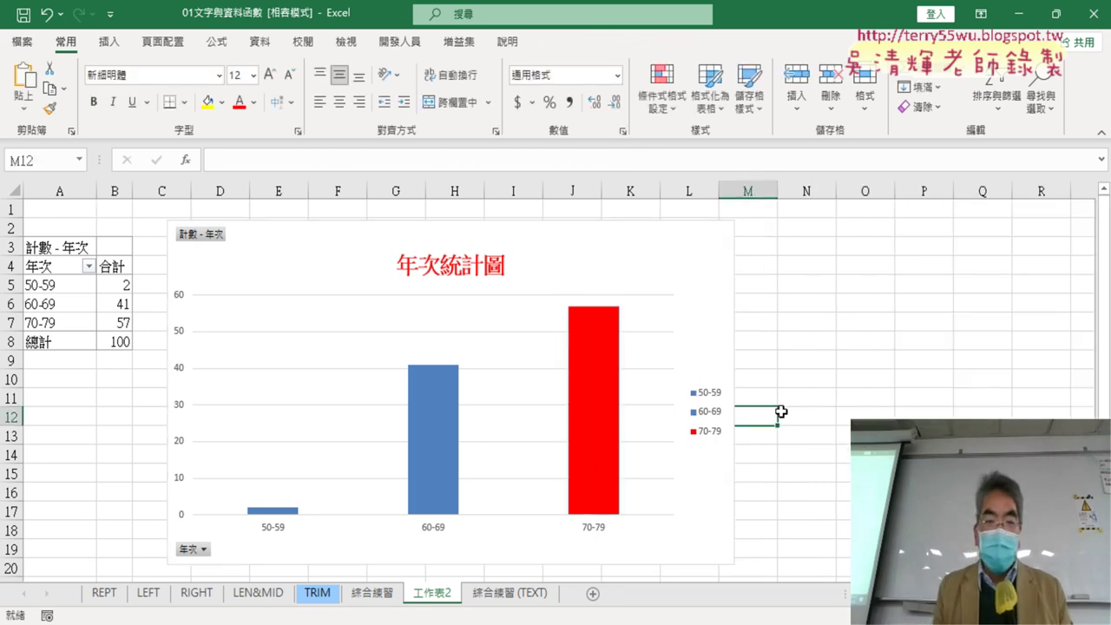
click(637, 257)
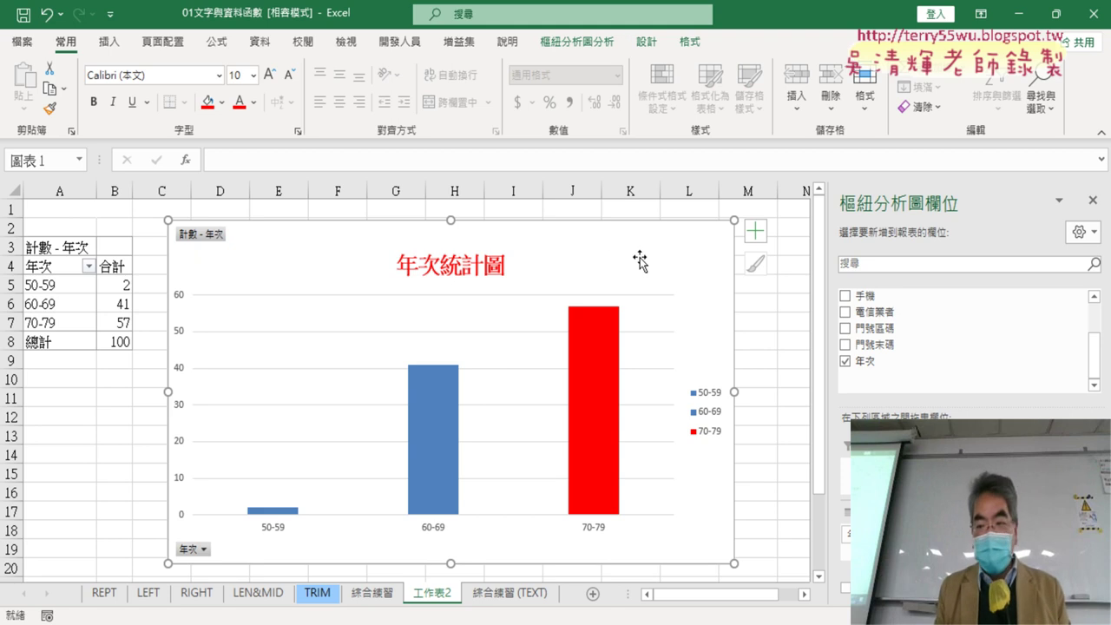
click(99, 434)
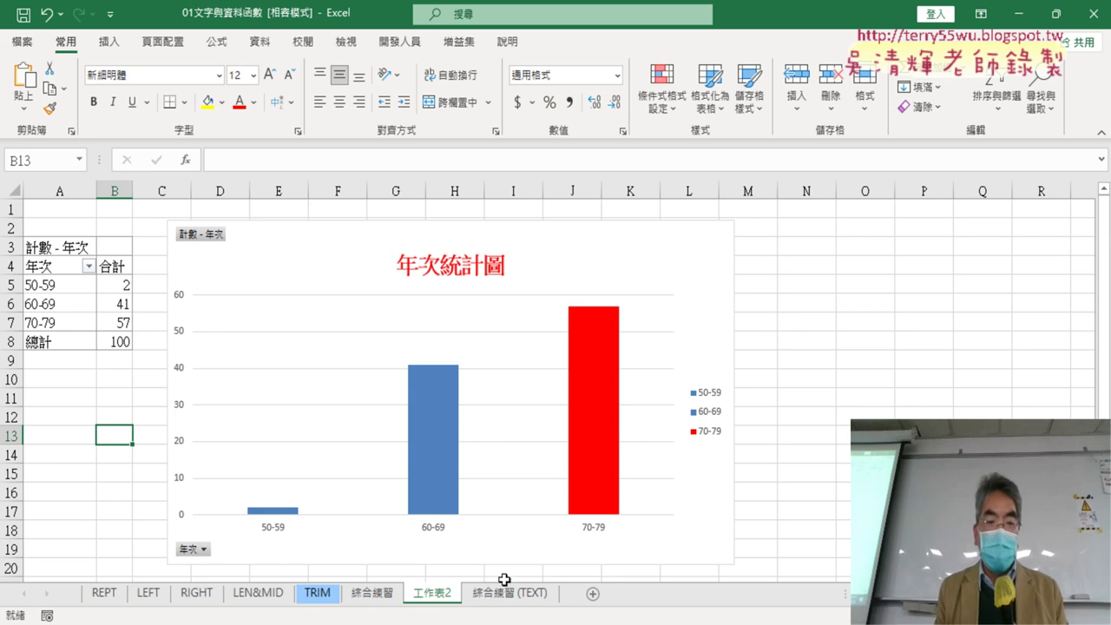
- Build a trial PivotTable from 綜合練習 (TEXT) with 年次 as rows, cancelling Value Field Settings
click(523, 594)
click(369, 335)
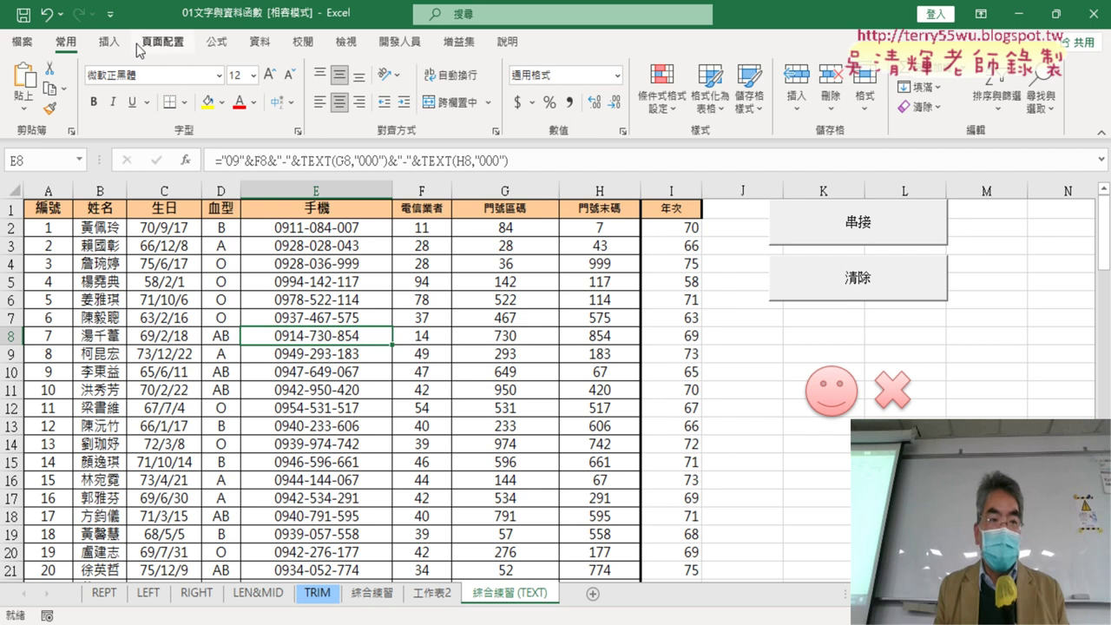
click(109, 41)
click(33, 85)
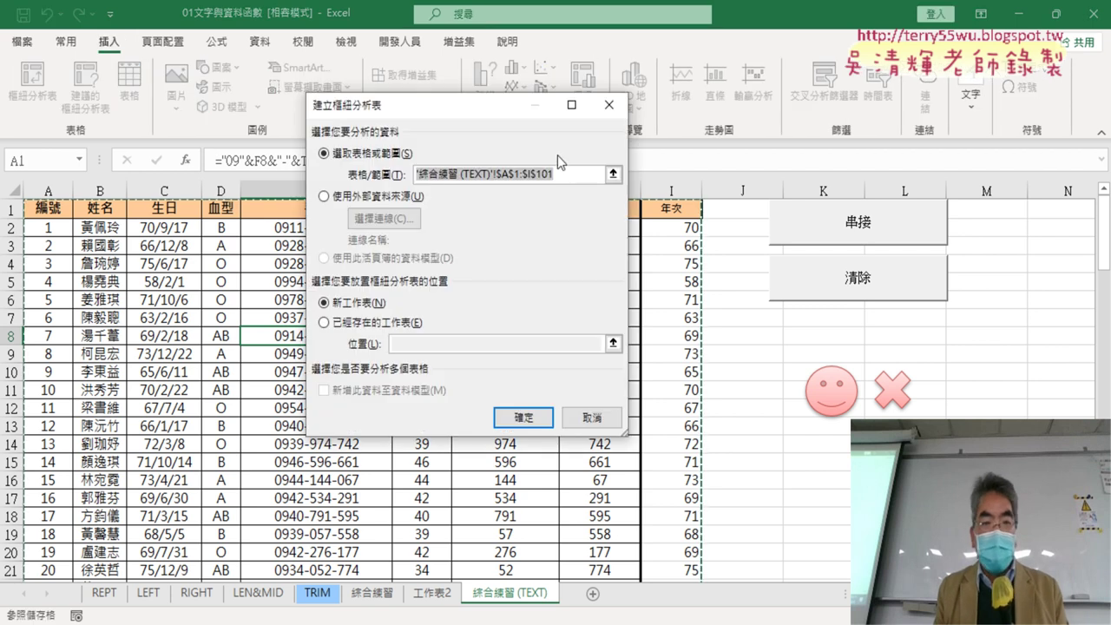
click(523, 417)
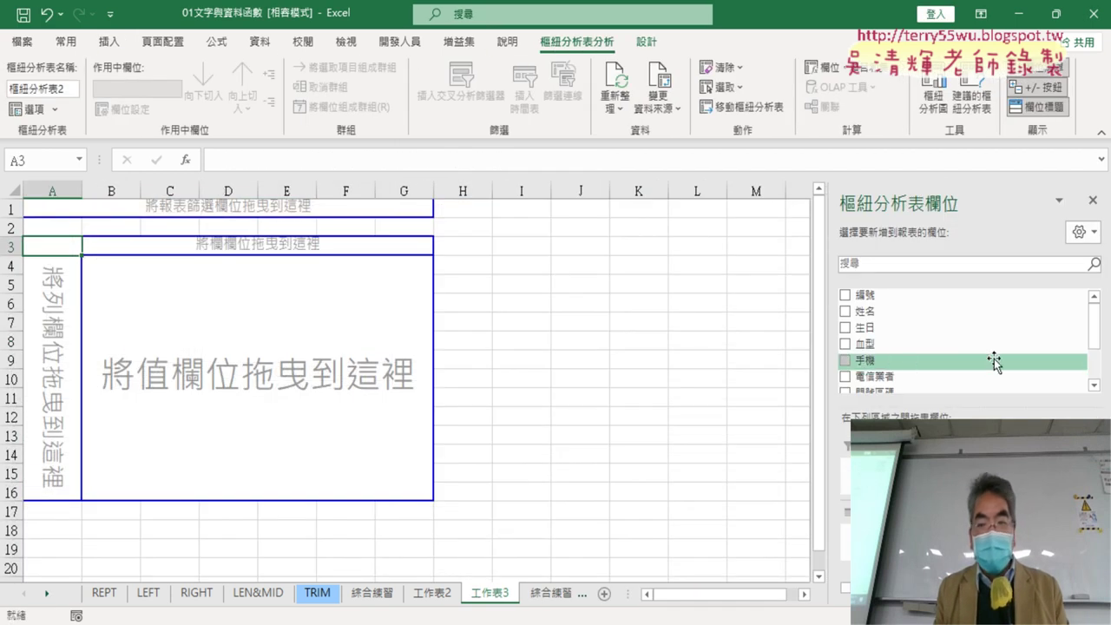
scroll(992, 359, down, 2)
click(872, 360)
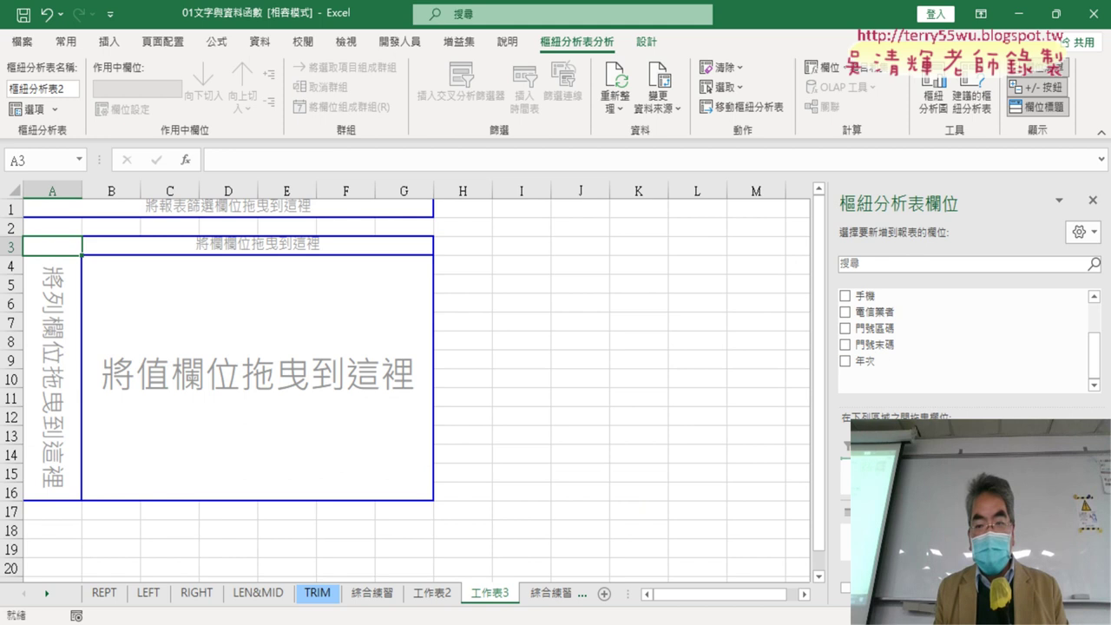
drag(872, 361, 921, 539)
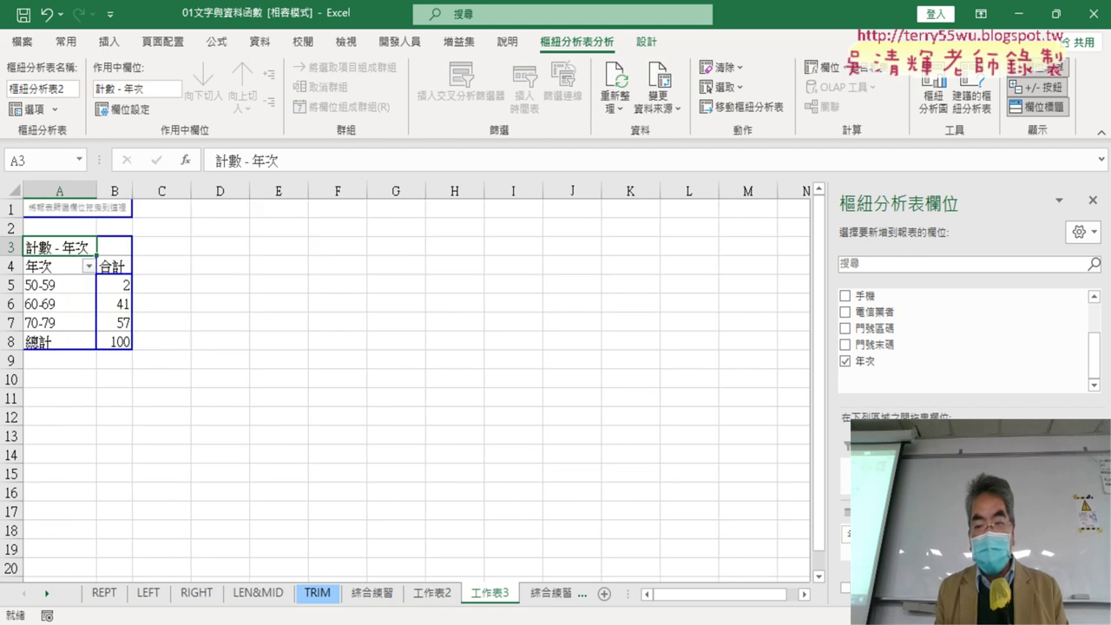
click(976, 547)
click(1025, 532)
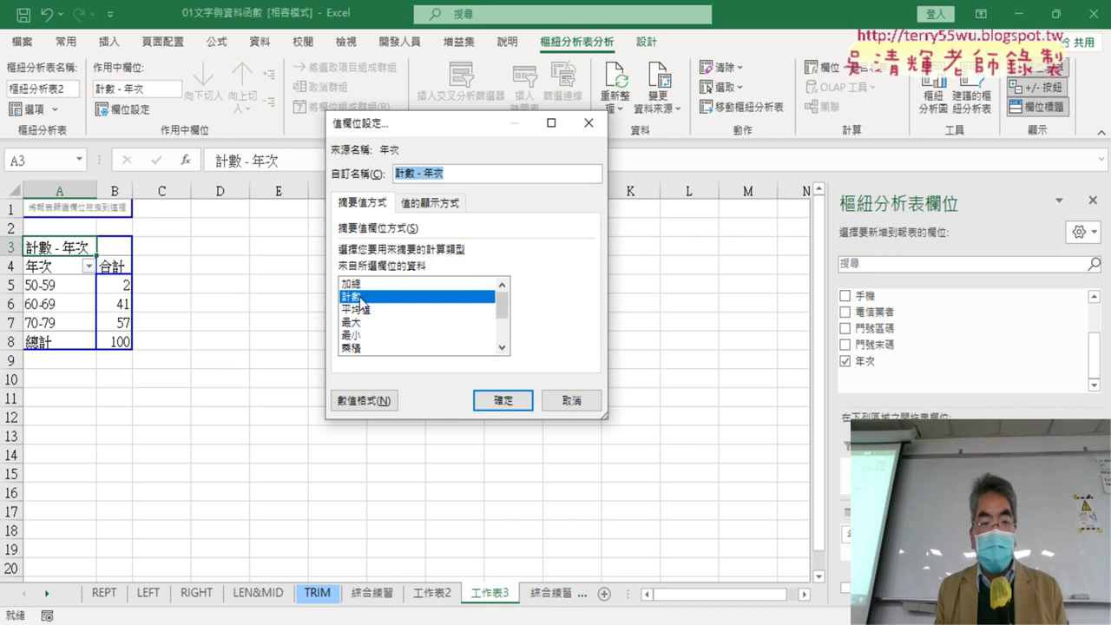
click(573, 403)
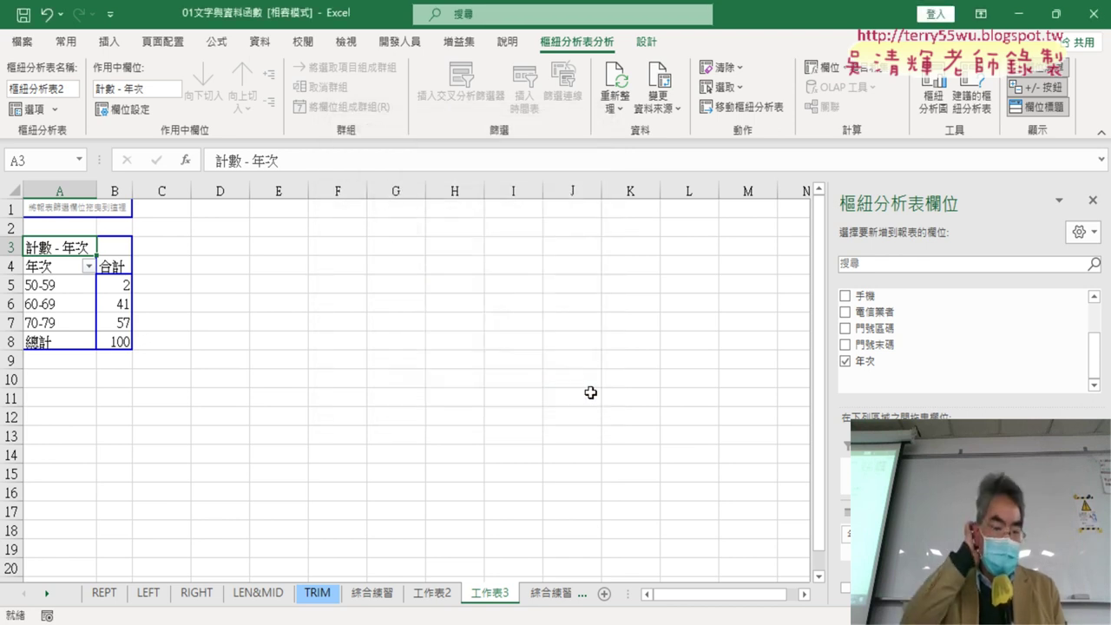
- Delete the 工作表3 sheet
right_click(508, 599)
click(536, 375)
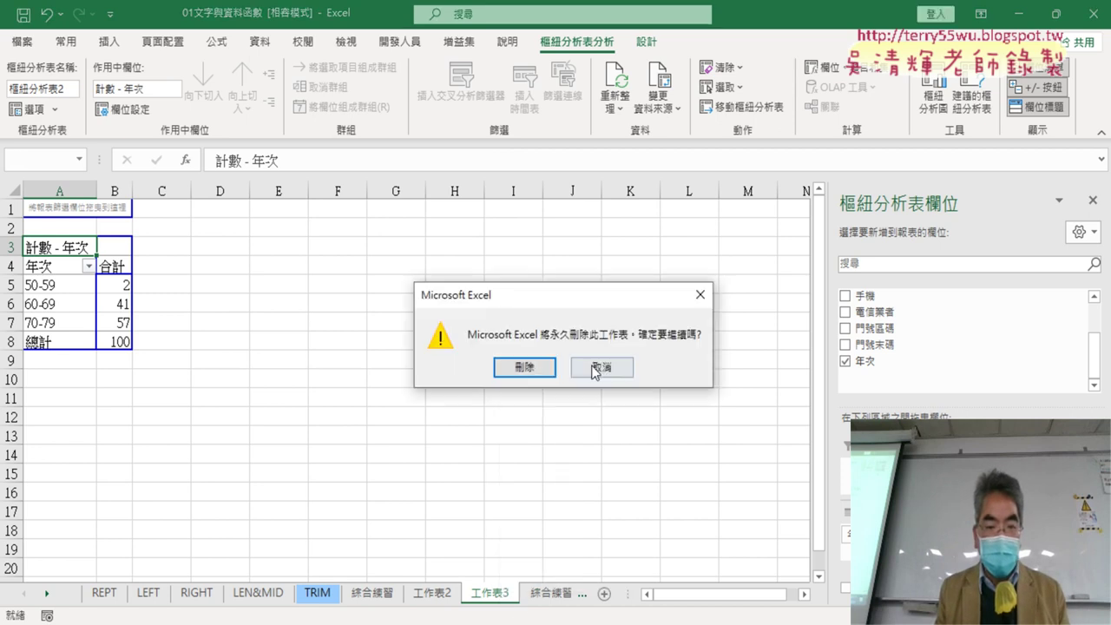
click(534, 367)
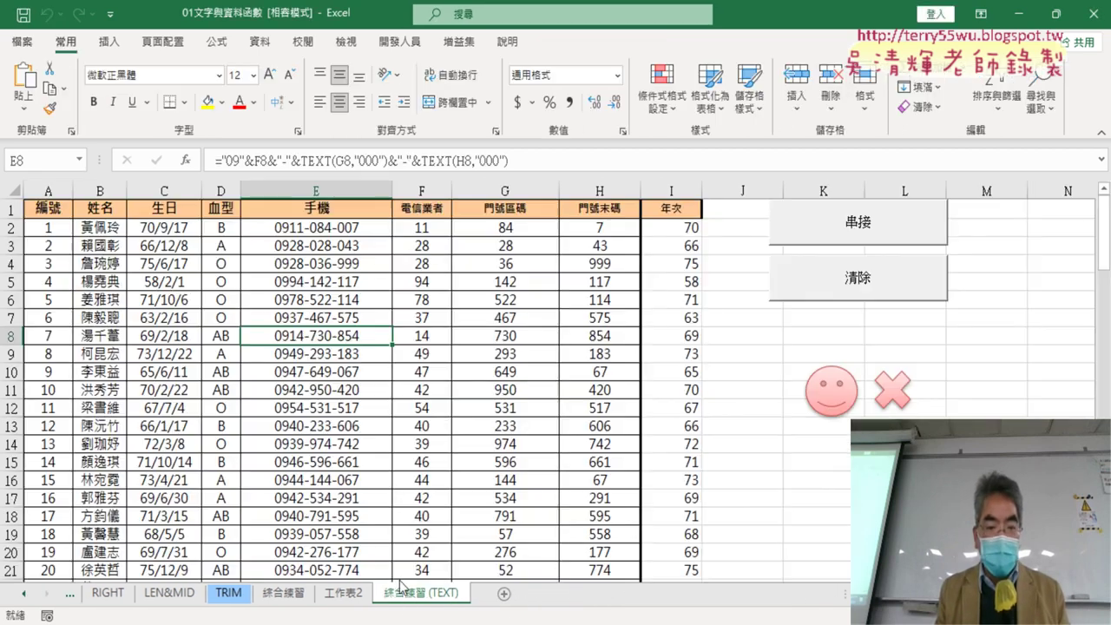
click(348, 597)
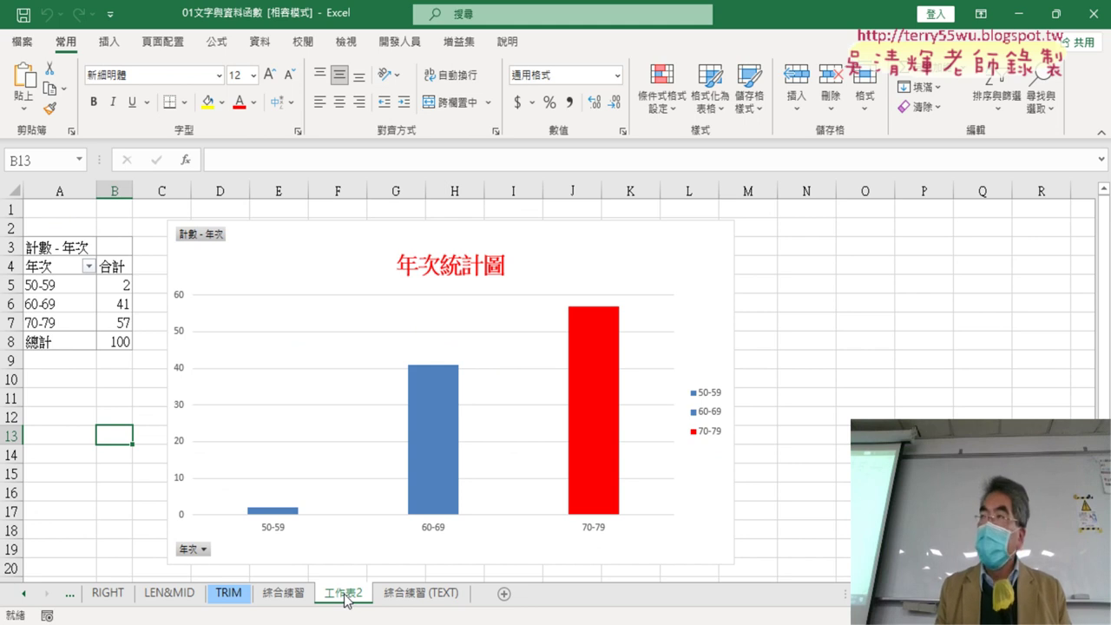
click(452, 264)
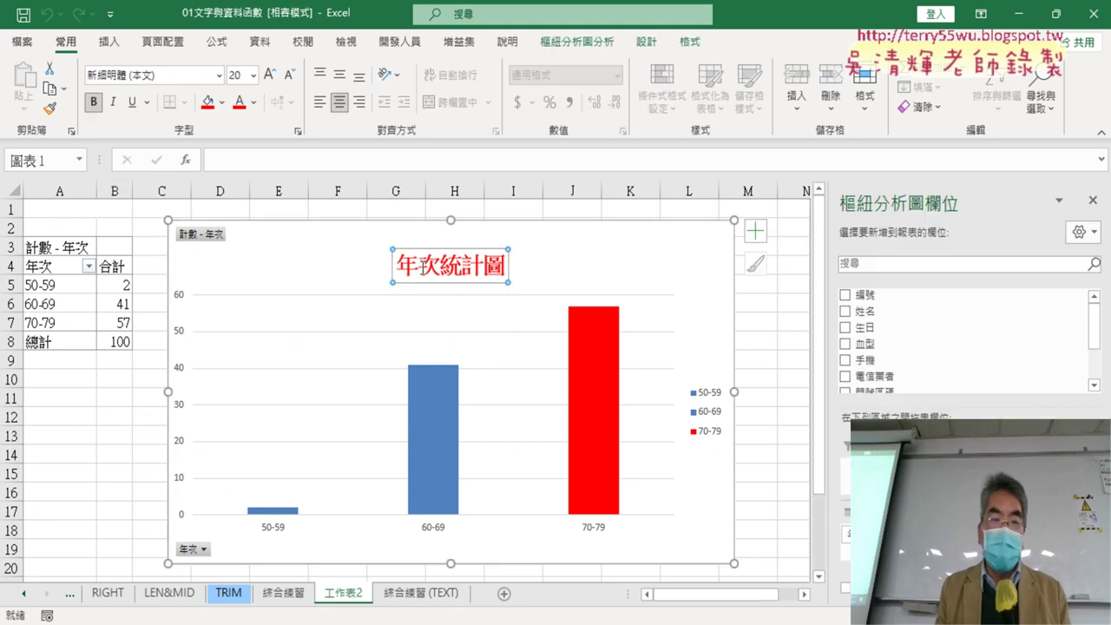
double_click(451, 264)
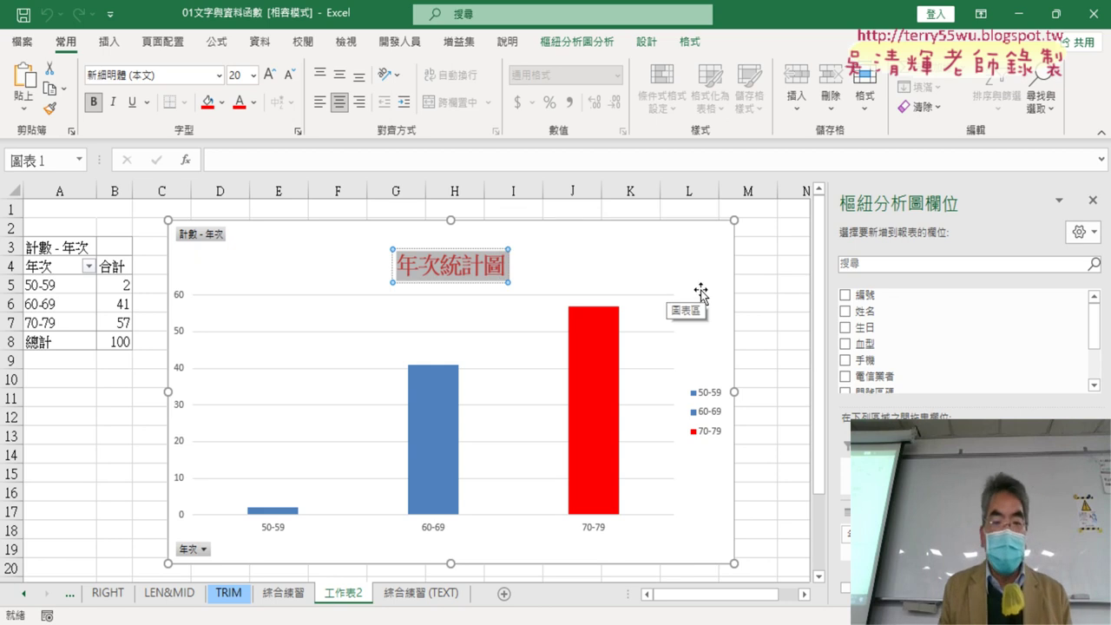
double_click(344, 594)
text(年次統計圖)
key(Return)
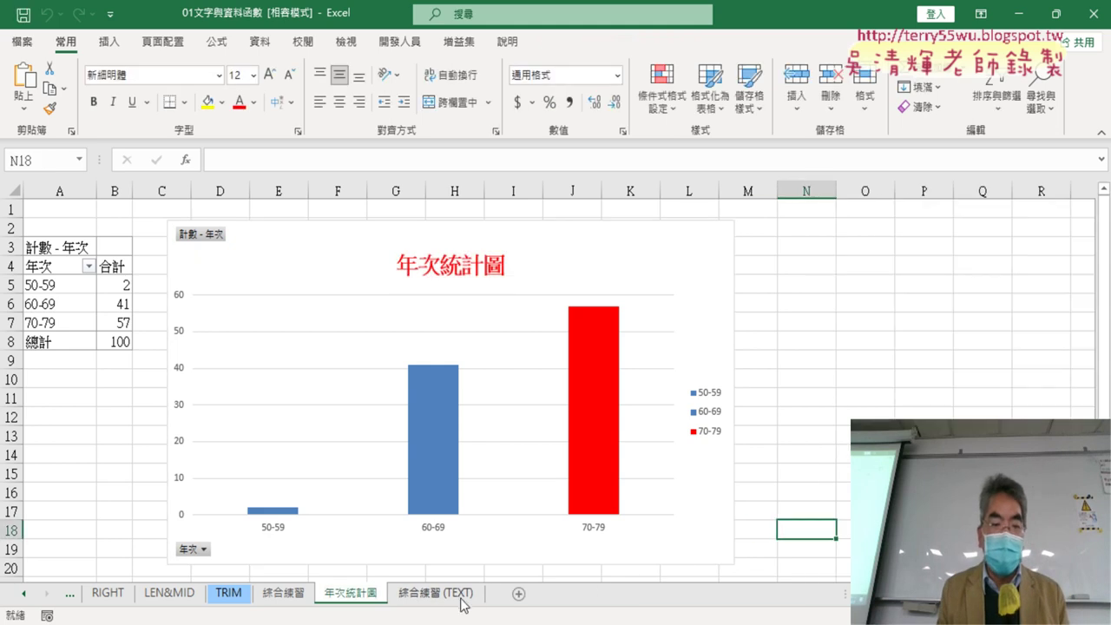
click(451, 594)
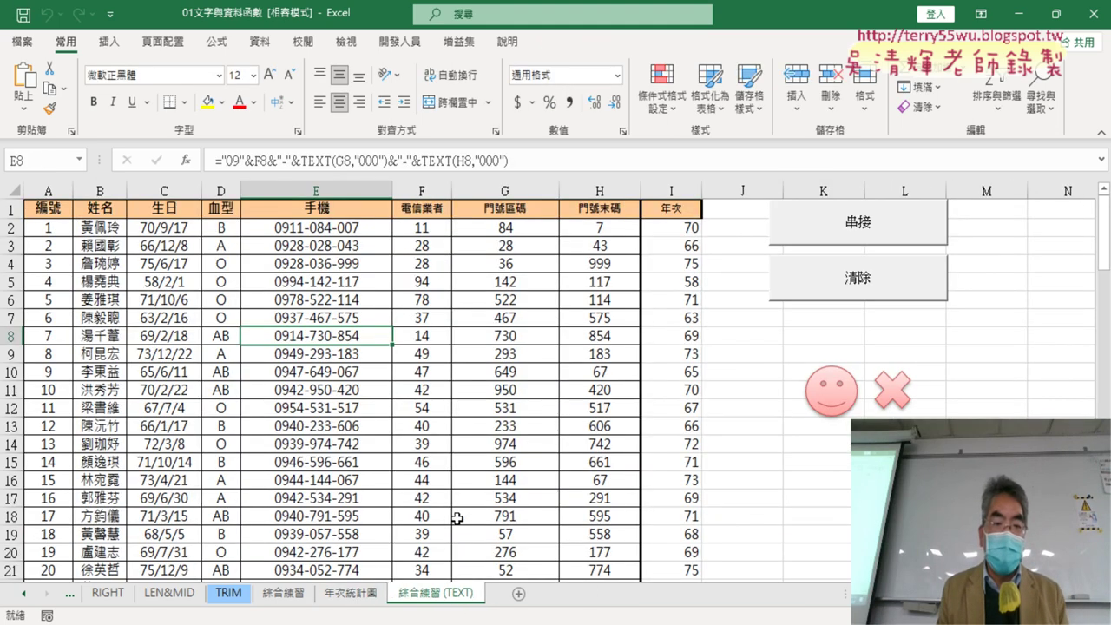
click(358, 595)
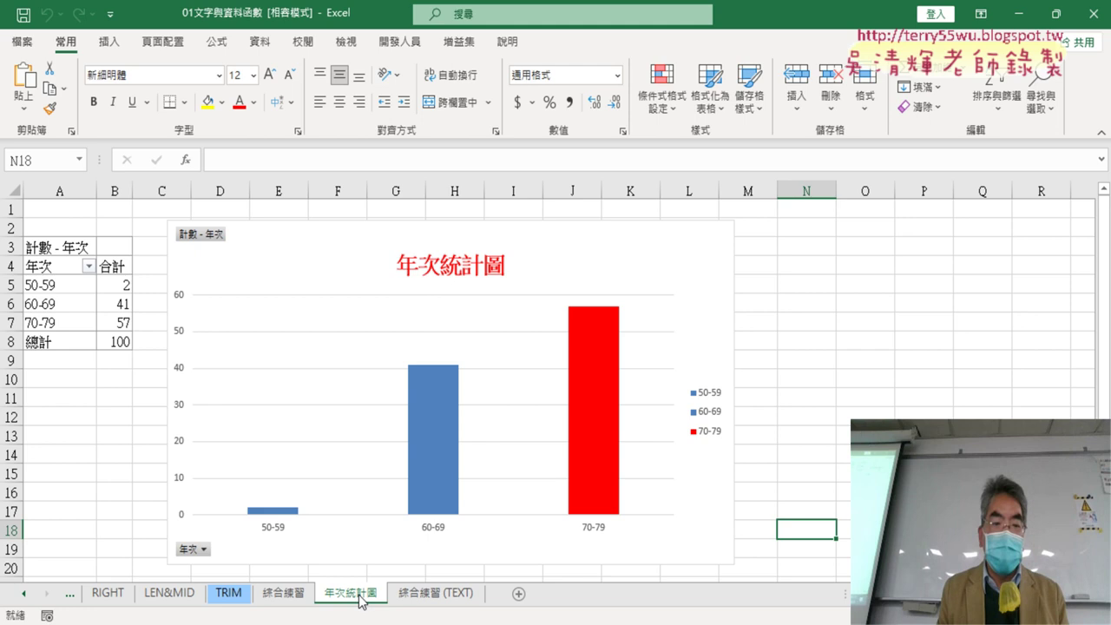
click(439, 599)
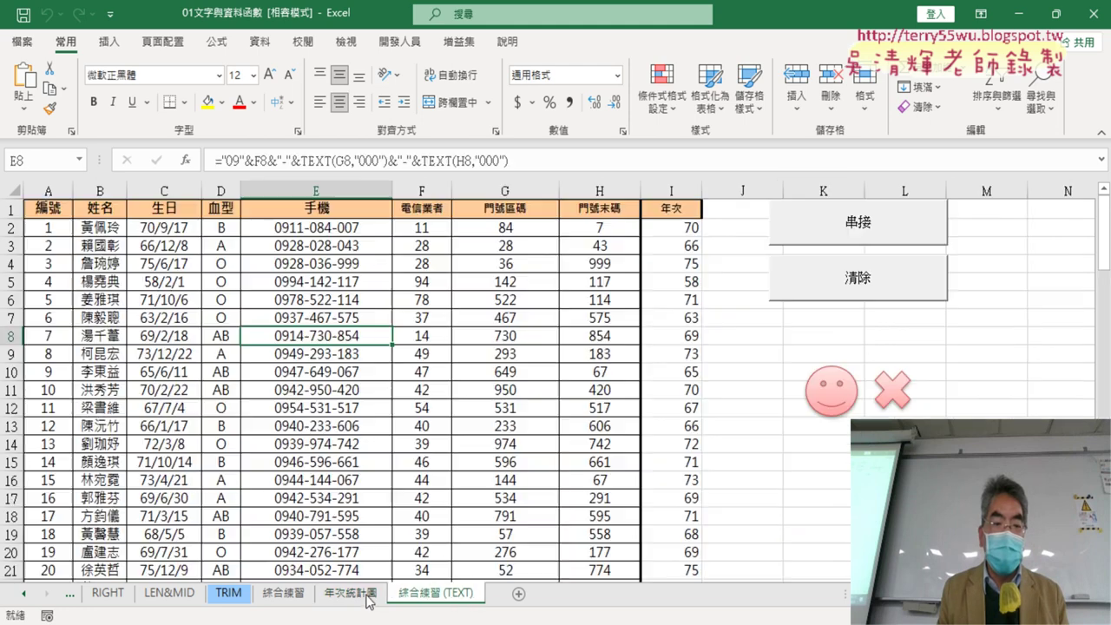
click(346, 597)
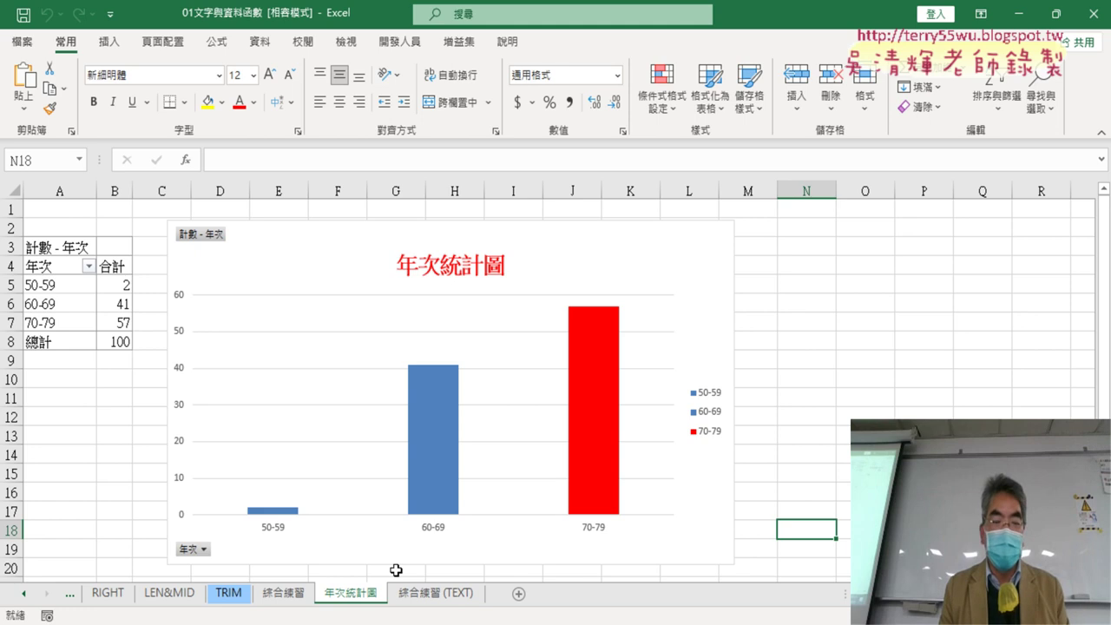
click(421, 594)
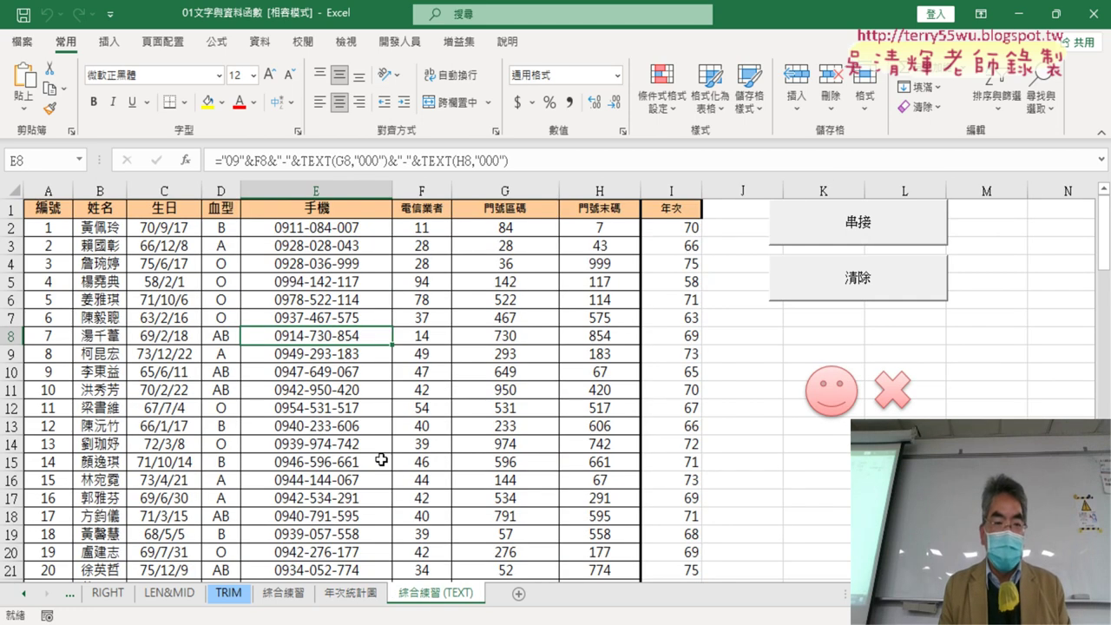
click(321, 228)
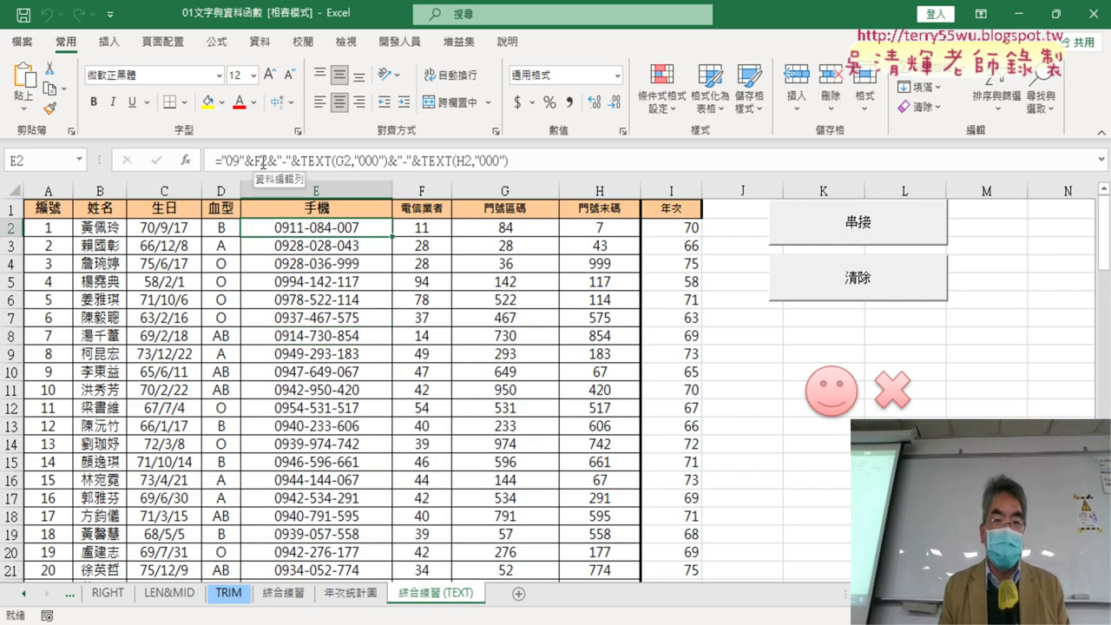
click(809, 292)
click(840, 235)
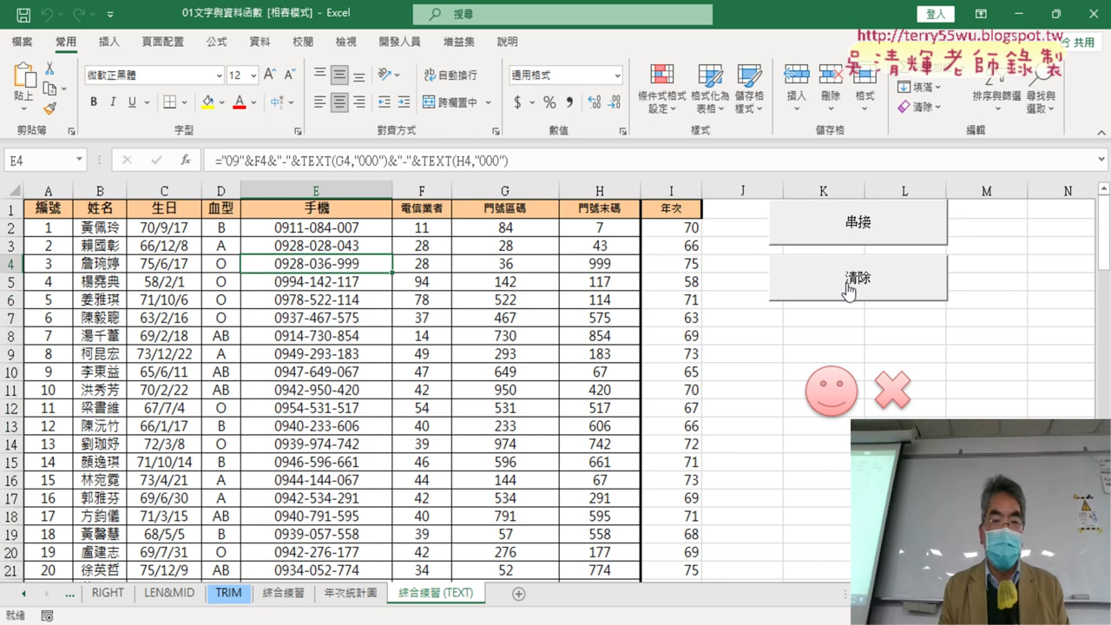
click(849, 291)
click(855, 234)
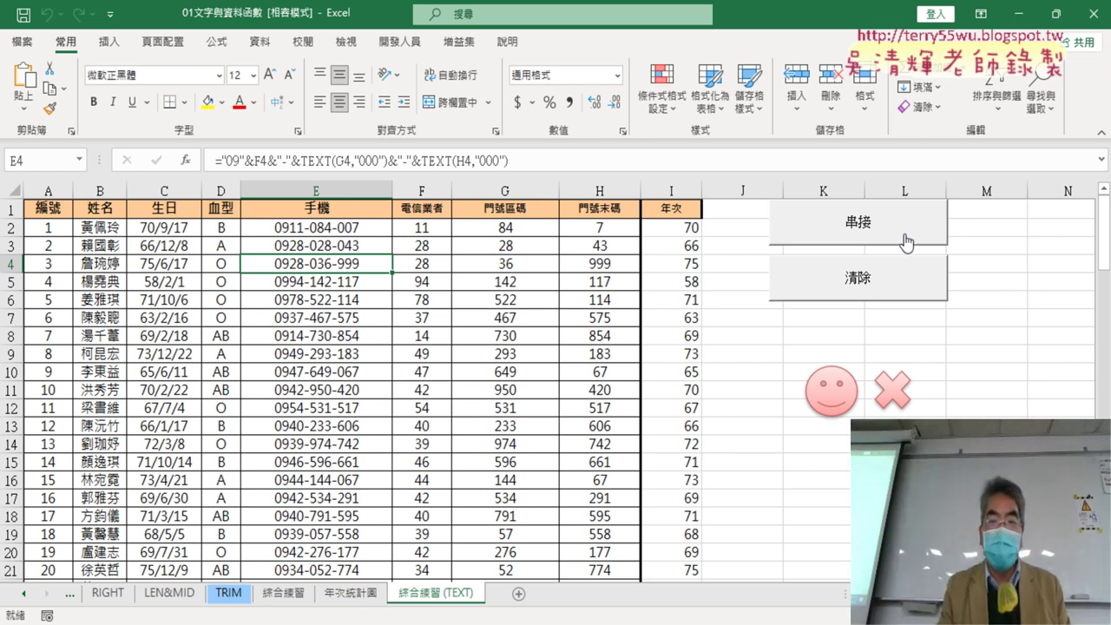
click(880, 287)
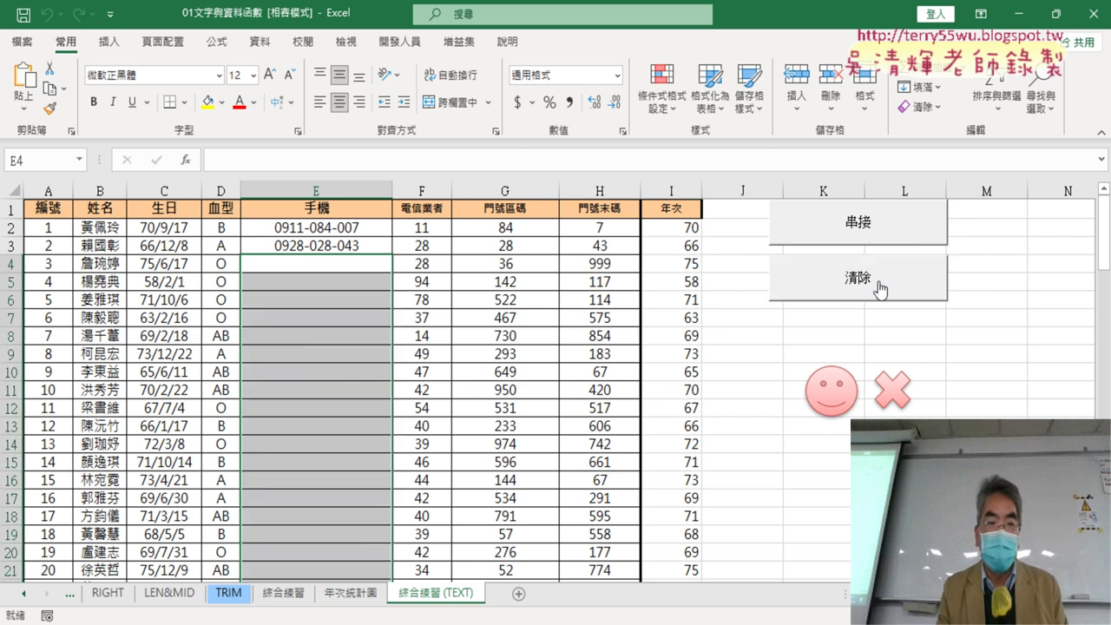
click(872, 229)
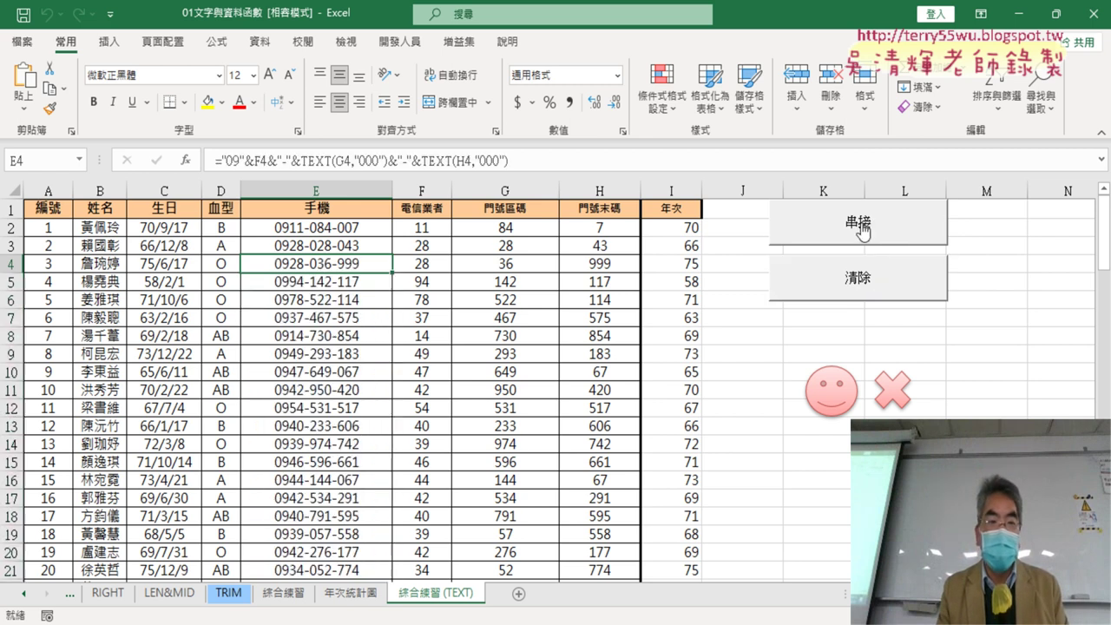
click(856, 293)
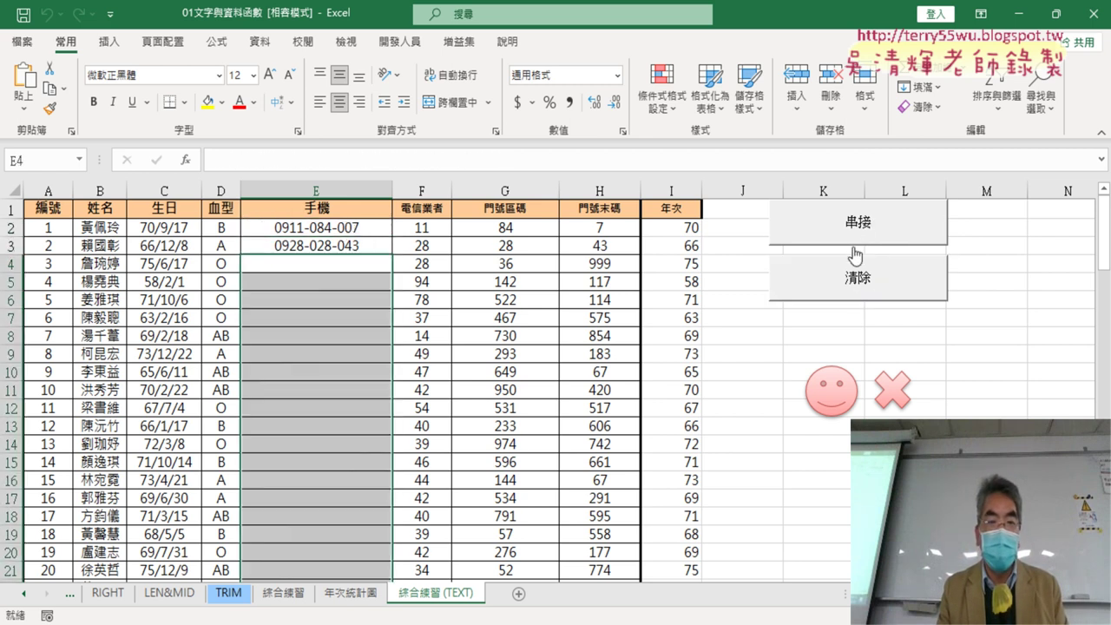
click(859, 233)
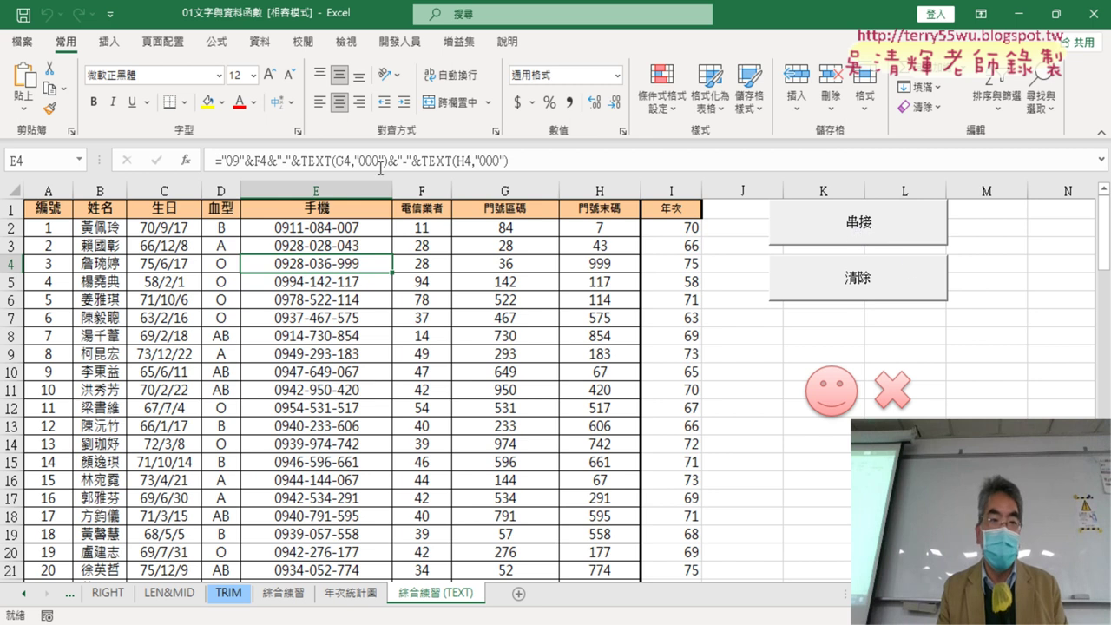
- Open the macro assigned to the 串接 button in the VBA code editor
right_click(872, 233)
click(920, 394)
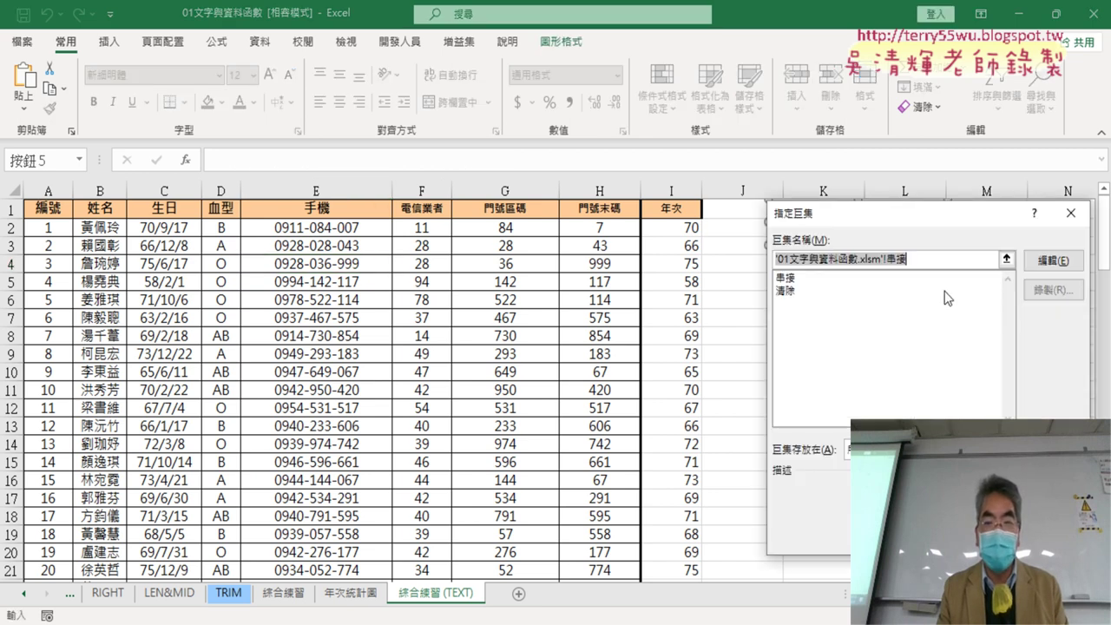
click(1053, 260)
drag(525, 109, 854, 105)
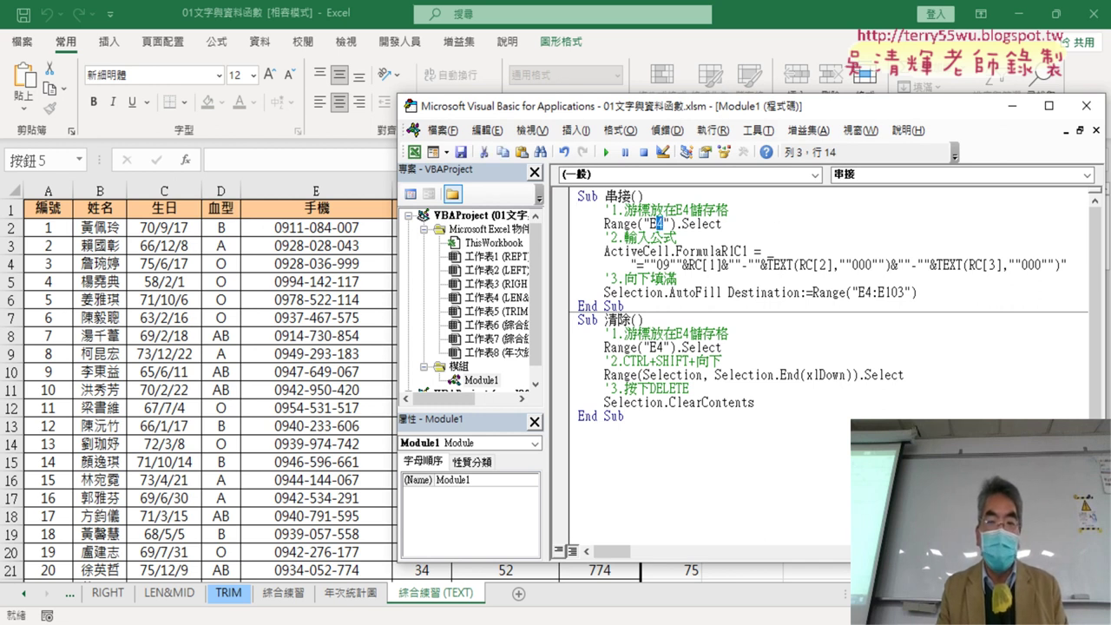
- Change the start cell from E4 to E2 in both macros and the AutoFill range to E2:E101
text(2)
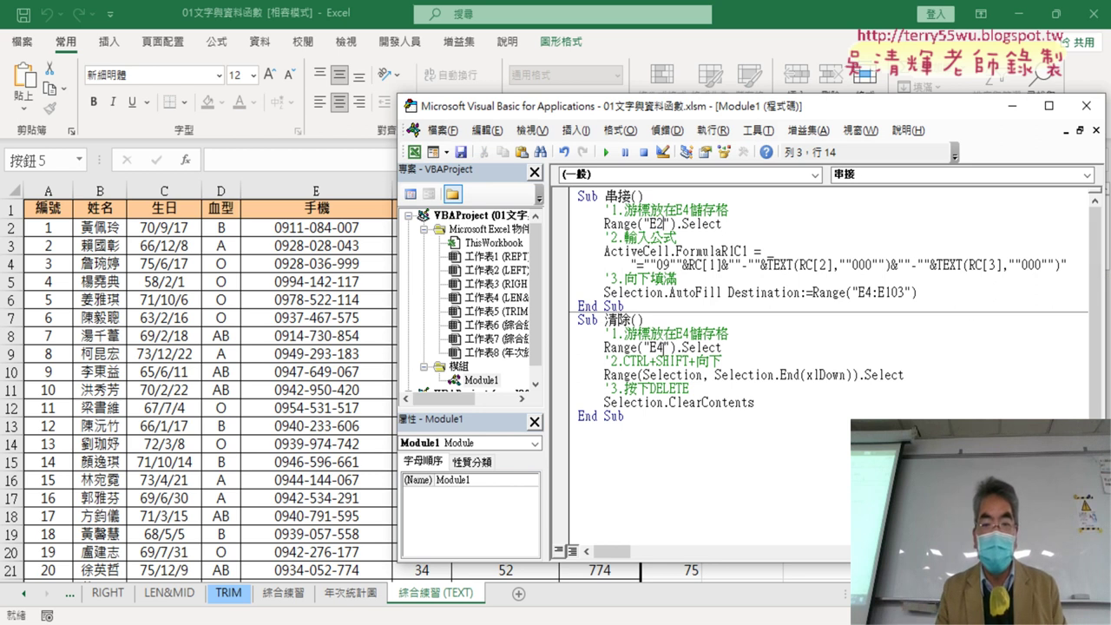
drag(664, 347, 657, 347)
text(2)
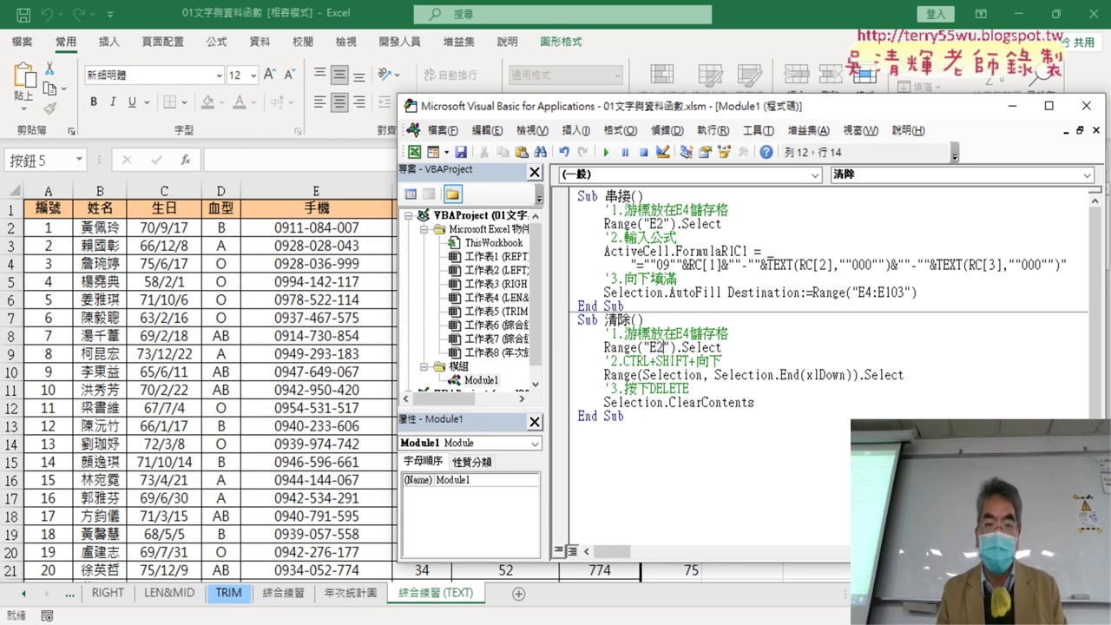
click(653, 250)
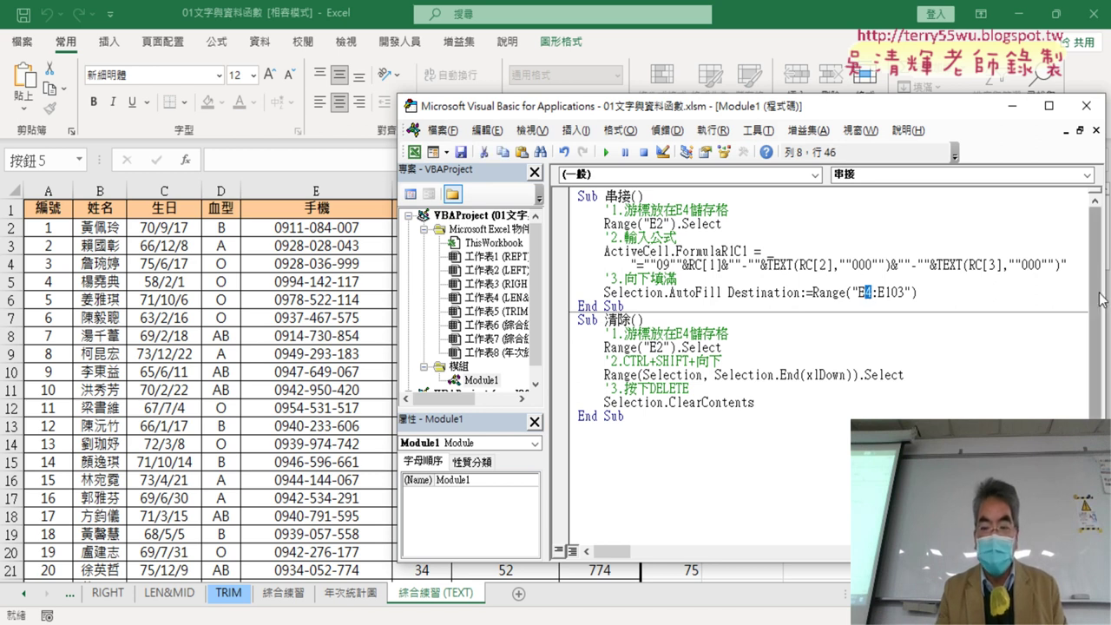
text(2)
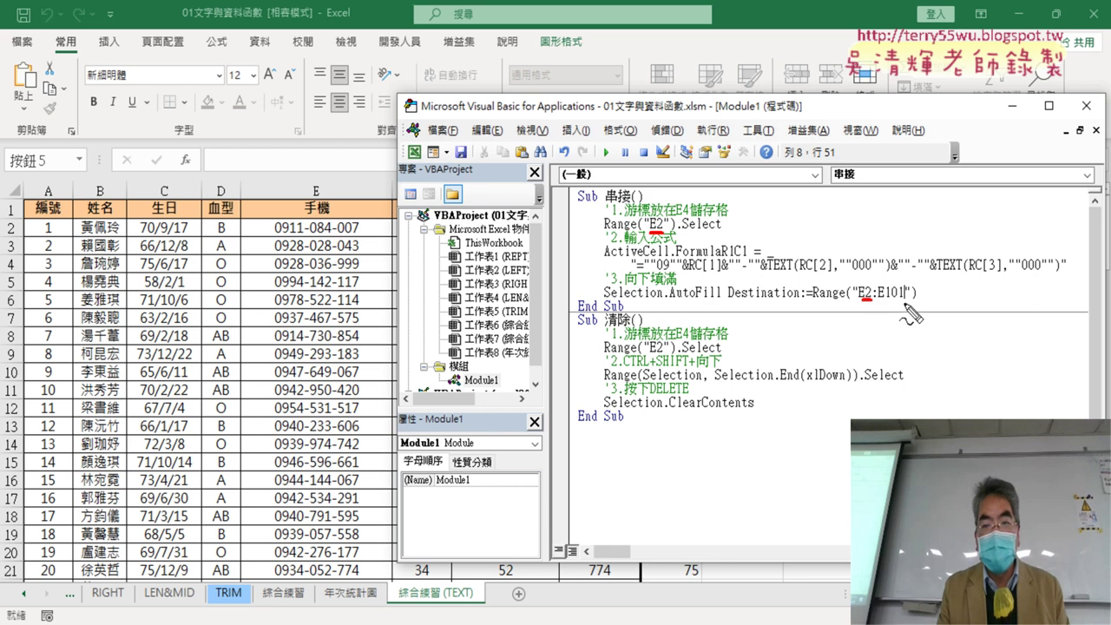
drag(891, 300, 905, 300)
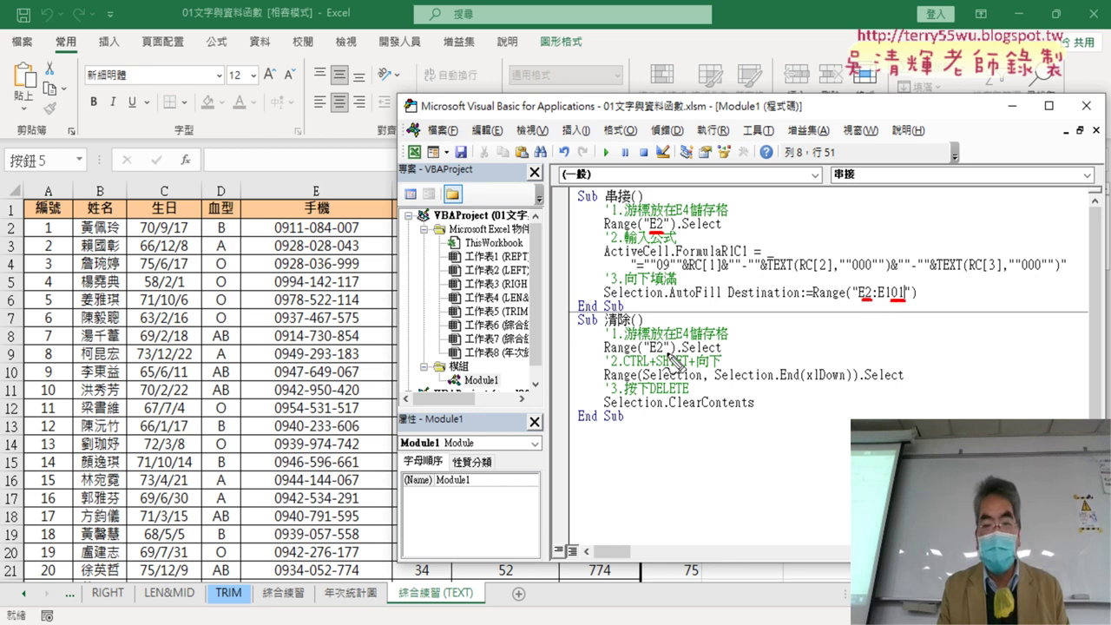
drag(651, 355, 665, 354)
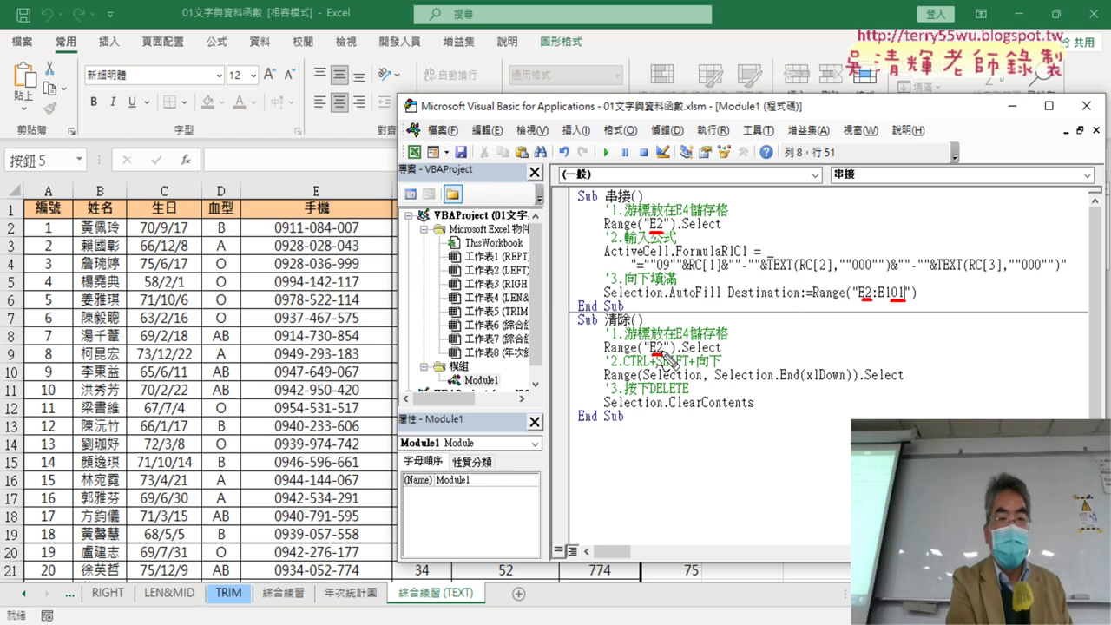
key(Escape)
key(alt+F11)
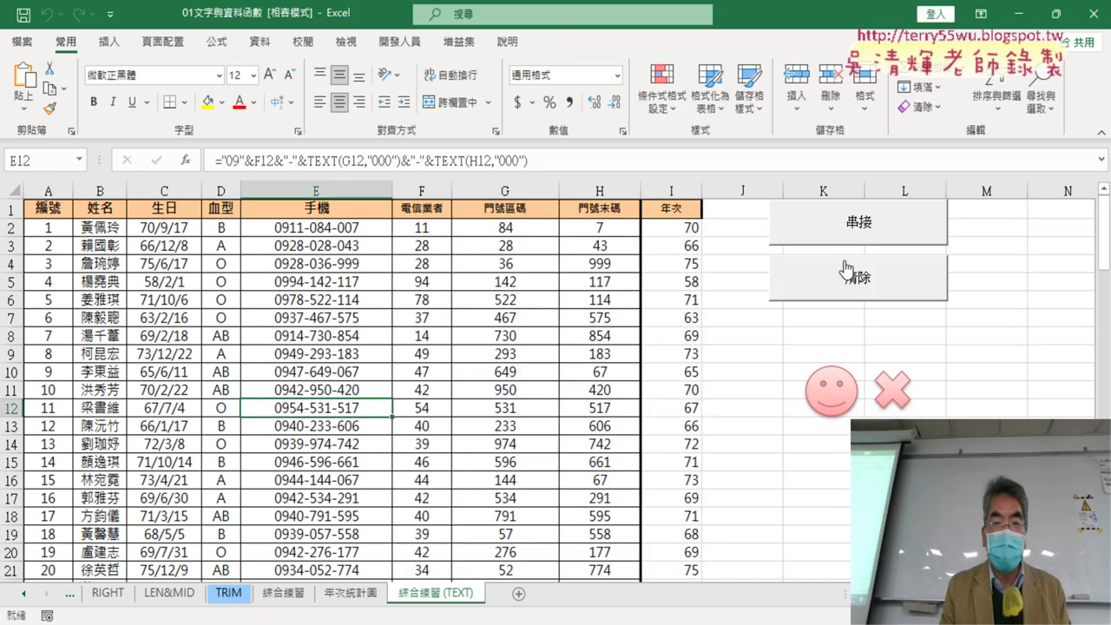
- Clear the phone numbers and refill them from E2 with the 清除 and 串接 buttons
click(862, 279)
click(864, 210)
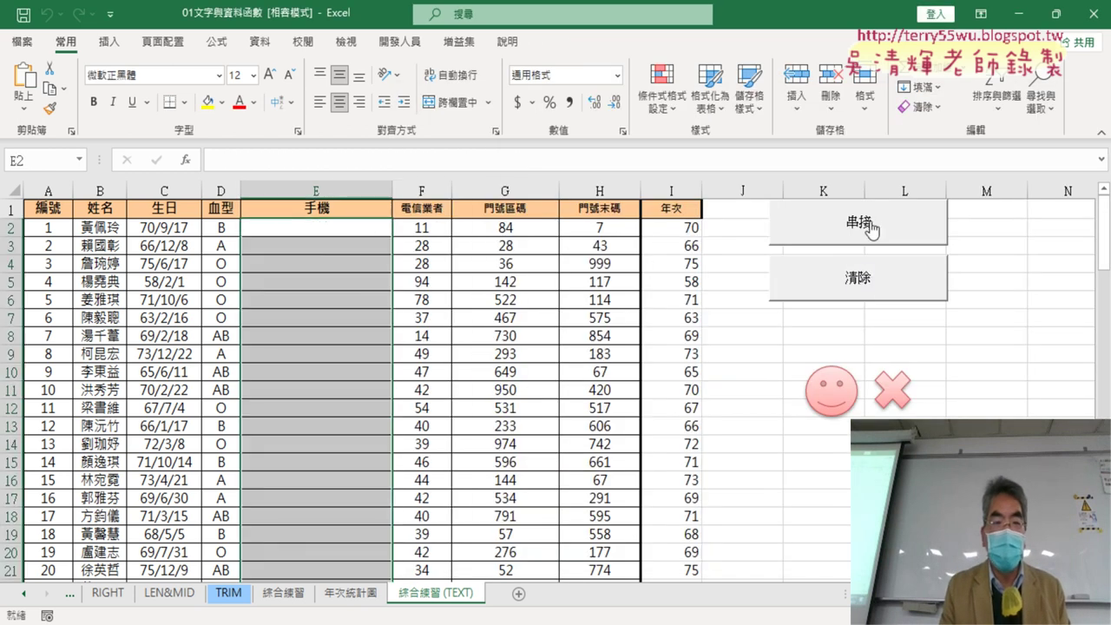
scroll(494, 346, down, 4)
- Select the 年次 column and switch to the 年次統計圖 chart sheet
scroll(493, 347, up, 1)
scroll(493, 346, up, 3)
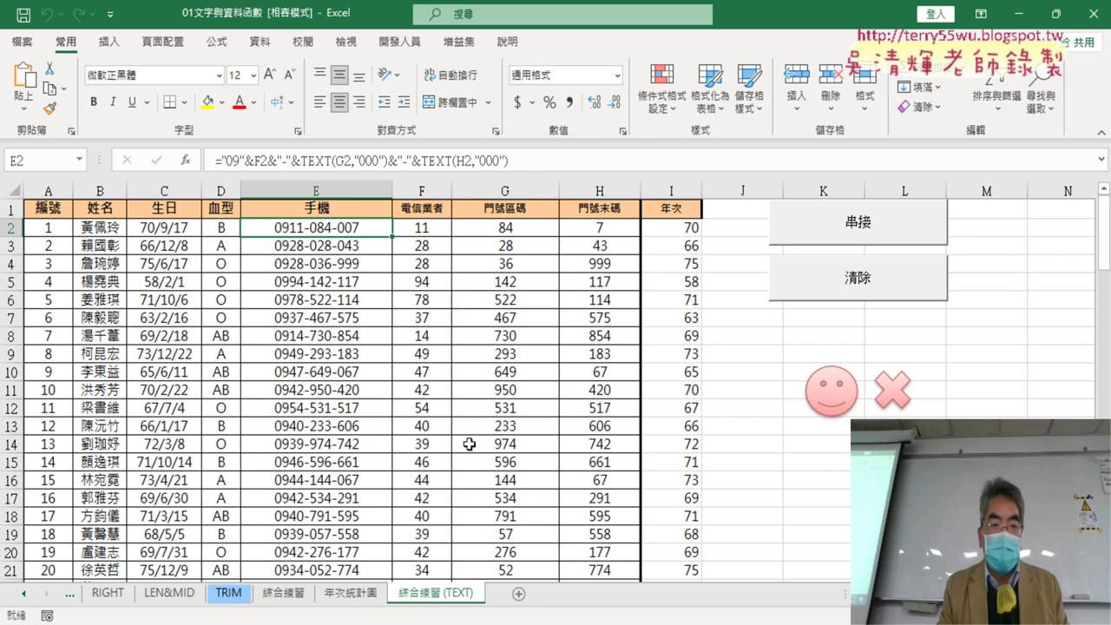
click(670, 190)
click(340, 594)
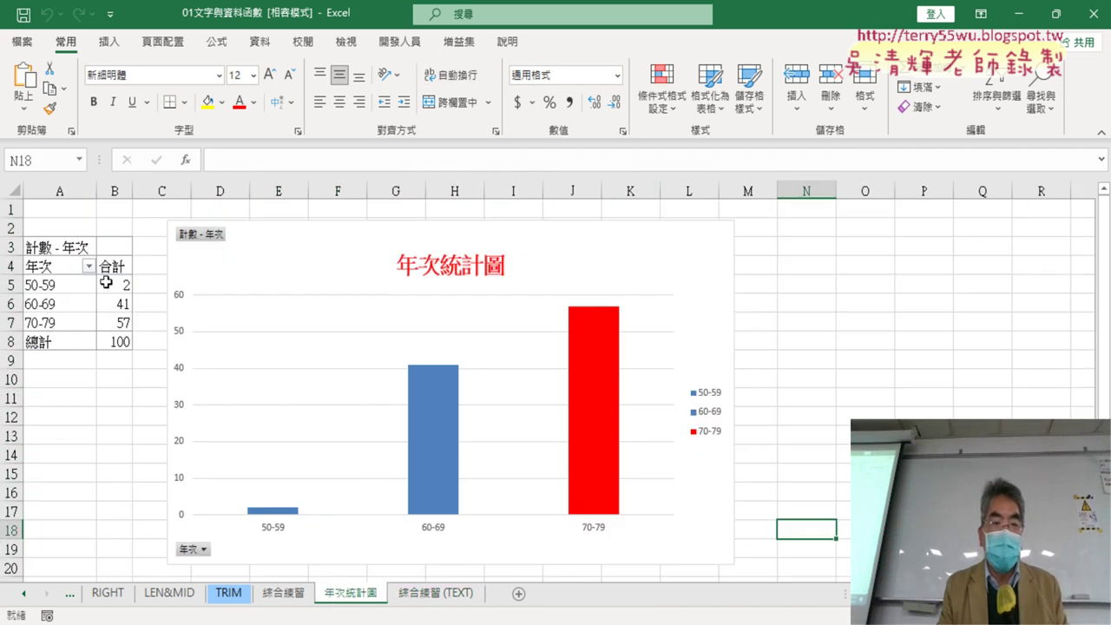